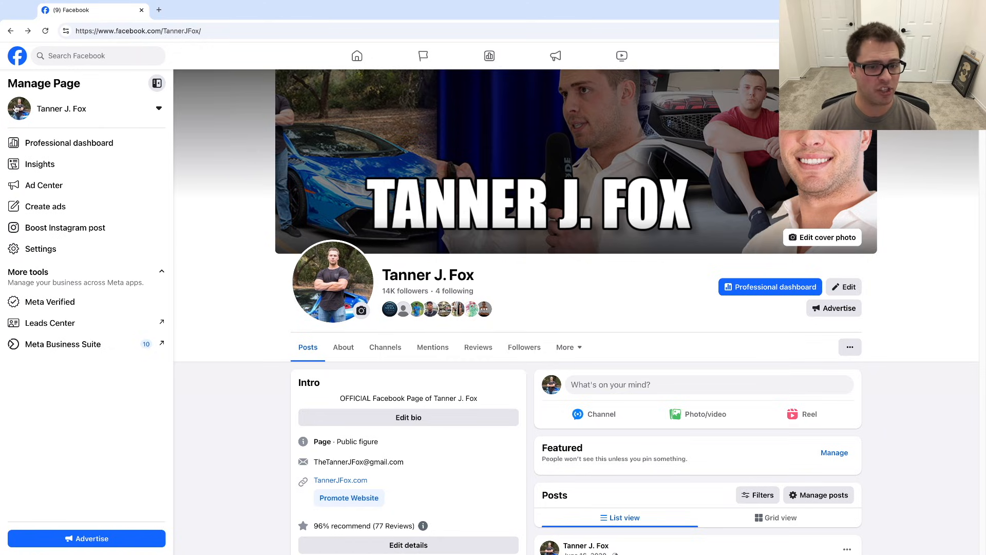
- Start boosting the page's pinned Amazon FBA training video post
{"action": "scroll", "coordinate": [212, 178], "scroll_direction": "down", "scroll_amount": 2}
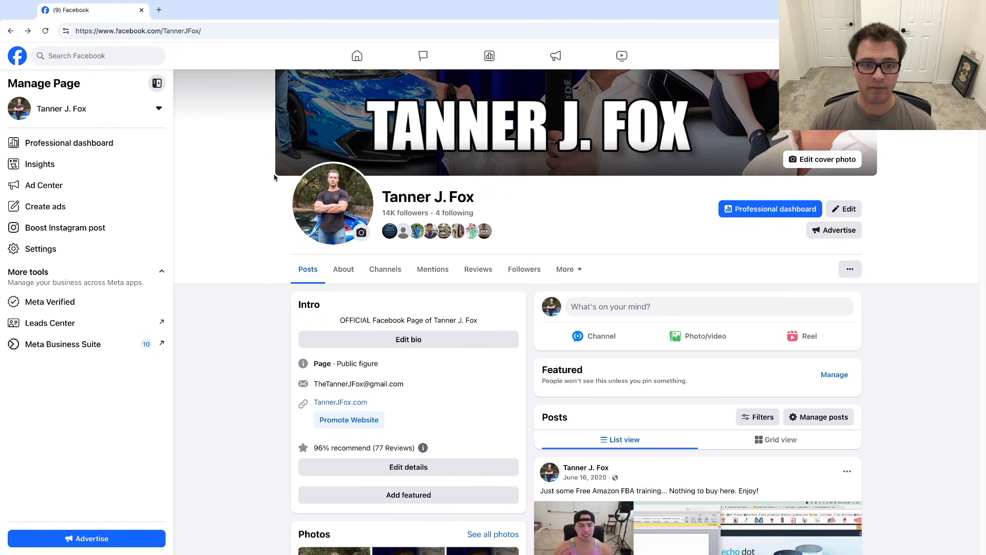
{"action": "scroll", "coordinate": [258, 178], "scroll_direction": "down", "scroll_amount": 1}
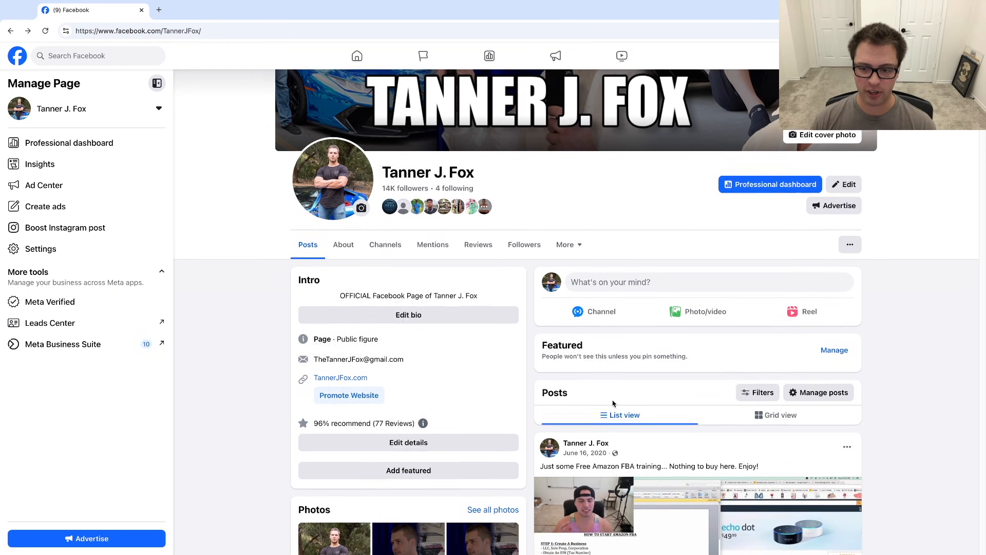
{"action": "scroll", "coordinate": [580, 392], "scroll_direction": "down", "scroll_amount": 5}
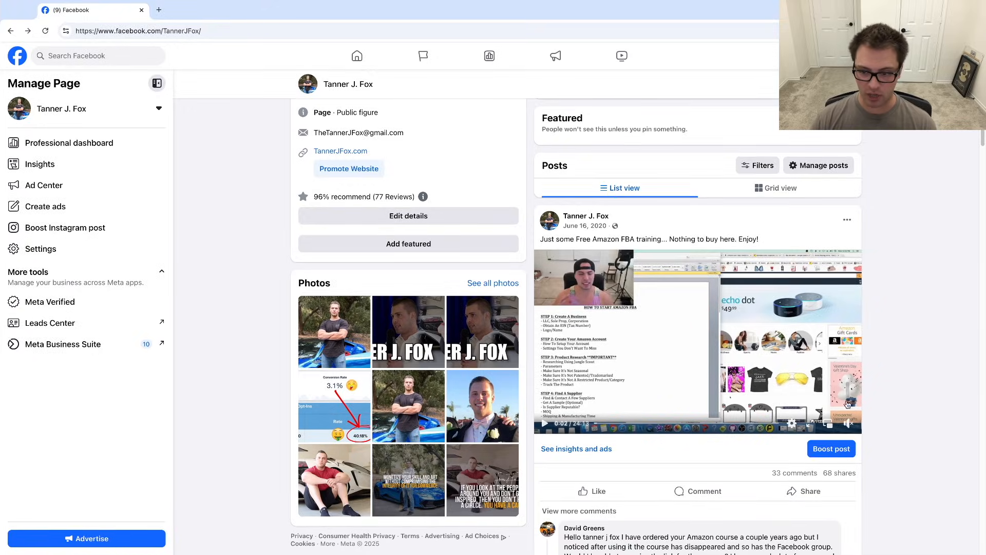
{"action": "left_click", "coordinate": [831, 451]}
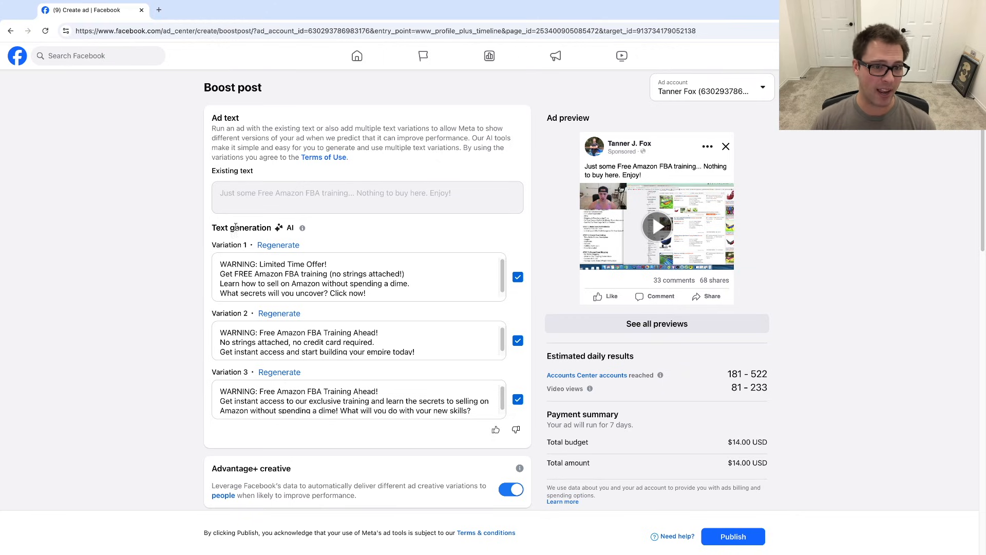
- Deselect all three AI-generated ad text variations so only the existing text is used
{"action": "scroll", "coordinate": [309, 277], "scroll_direction": "down", "scroll_amount": 1}
{"action": "left_click", "coordinate": [518, 277]}
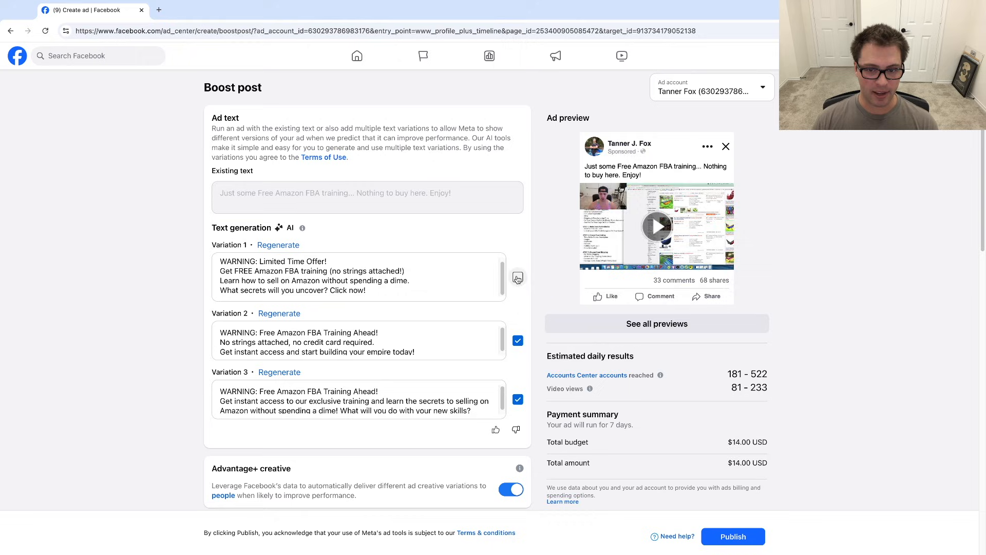
{"action": "left_click", "coordinate": [518, 341]}
{"action": "left_click", "coordinate": [518, 399]}
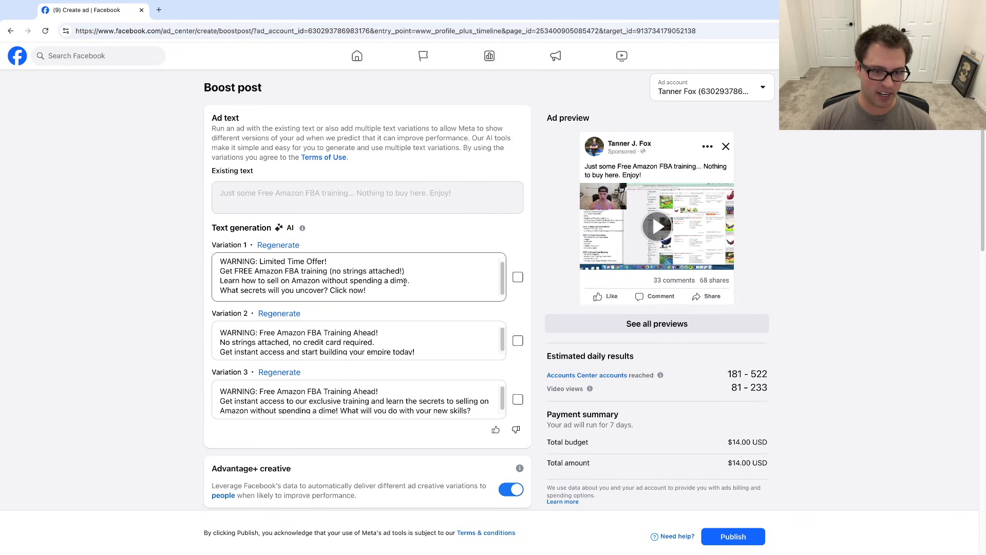
- Turn off Advantage+ creative for the boosted post
{"action": "scroll", "coordinate": [293, 134], "scroll_direction": "down", "scroll_amount": 7}
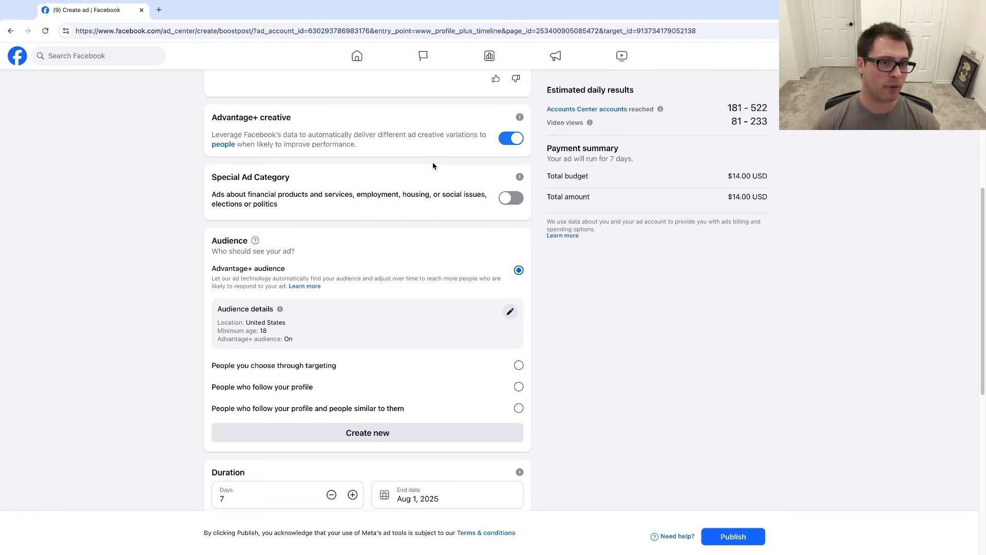
{"action": "left_click", "coordinate": [517, 139]}
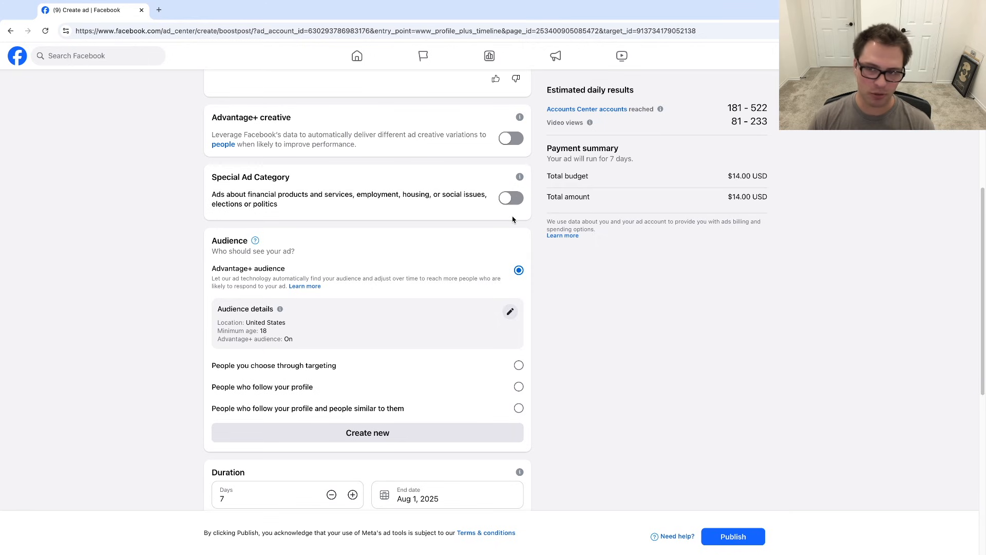
- Edit the Advantage+ audience details and raise the minimum age to 30
{"action": "scroll", "coordinate": [231, 230], "scroll_direction": "down", "scroll_amount": 1}
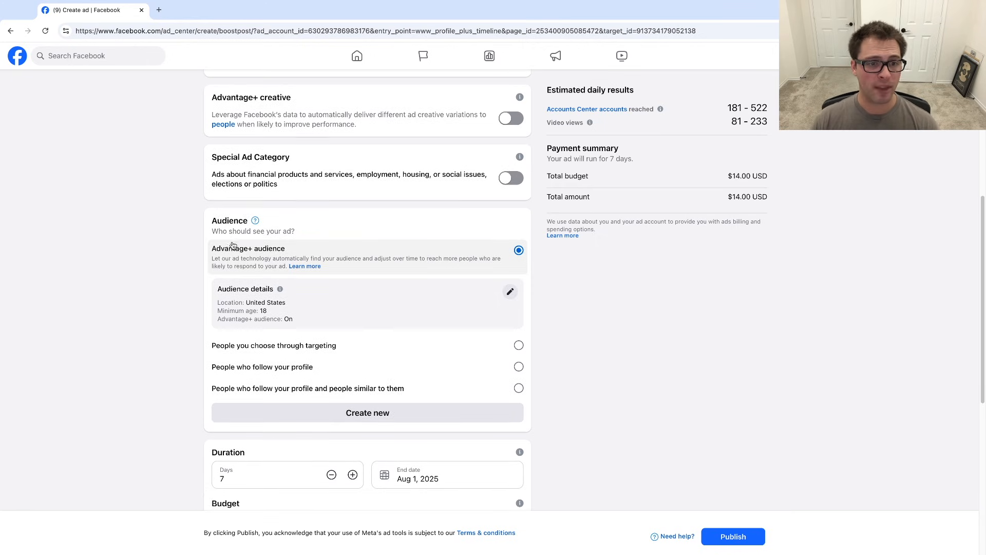
{"action": "scroll", "coordinate": [155, 260], "scroll_direction": "down", "scroll_amount": 5}
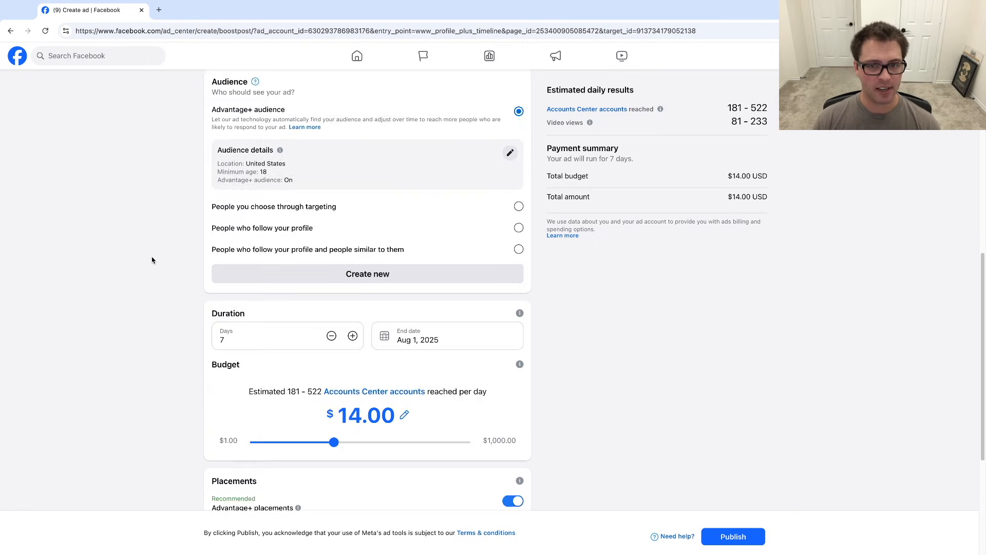
{"action": "scroll", "coordinate": [154, 264], "scroll_direction": "up", "scroll_amount": 2}
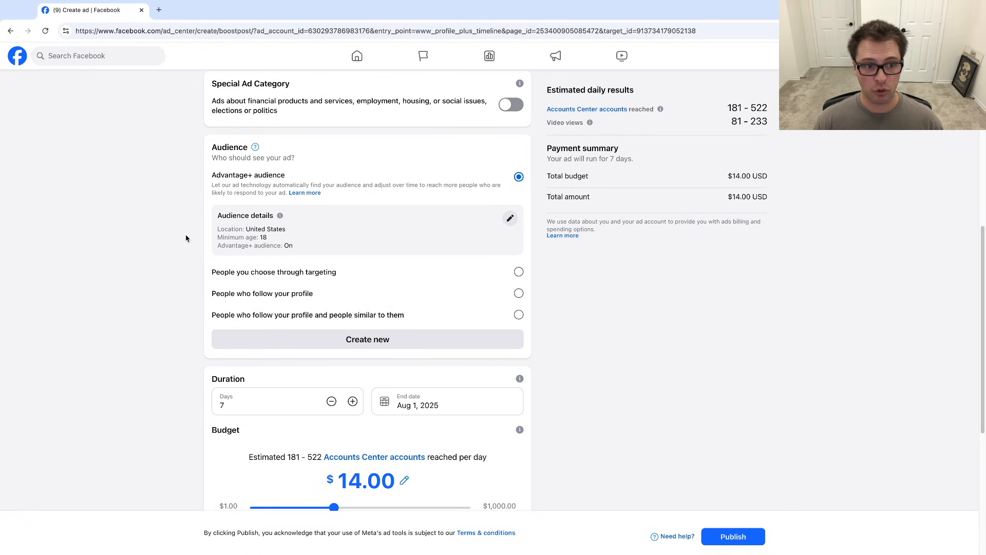
{"action": "left_click", "coordinate": [511, 219]}
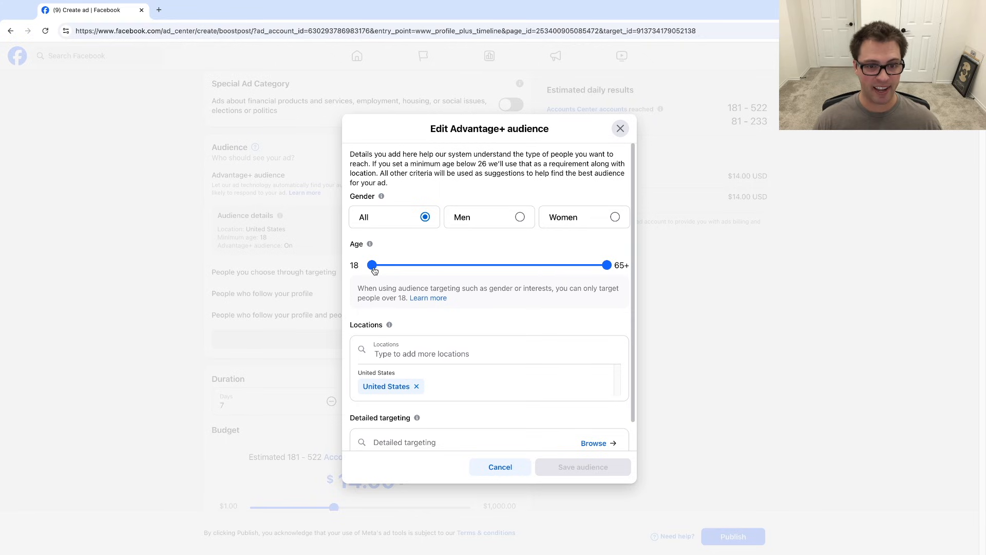
{"action": "left_click_drag", "start_coordinate": [373, 268], "coordinate": [432, 267]}
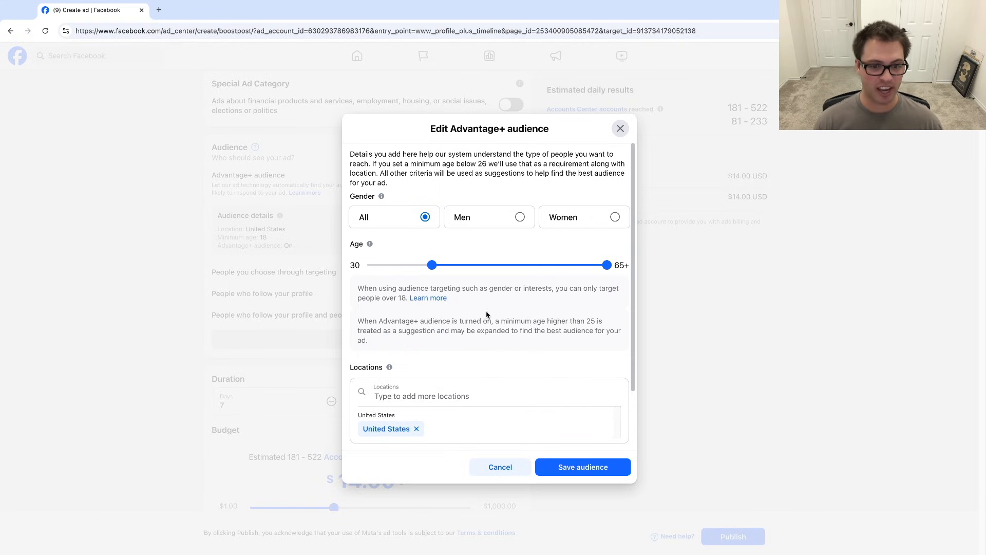
- Set the audience location to Houston, Texas with a radius of 29 mi
{"action": "scroll", "coordinate": [487, 315], "scroll_direction": "down", "scroll_amount": 3}
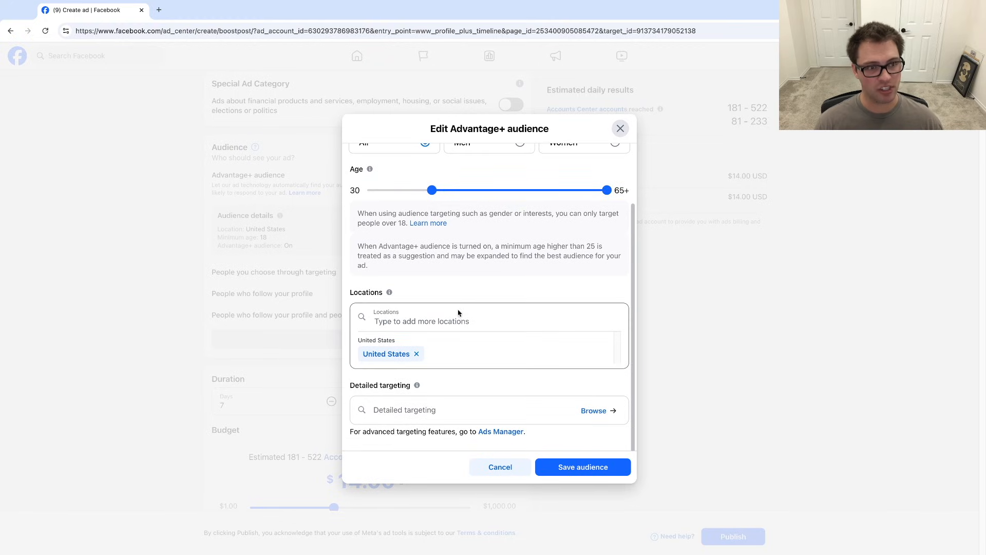
{"action": "left_click", "coordinate": [459, 313]}
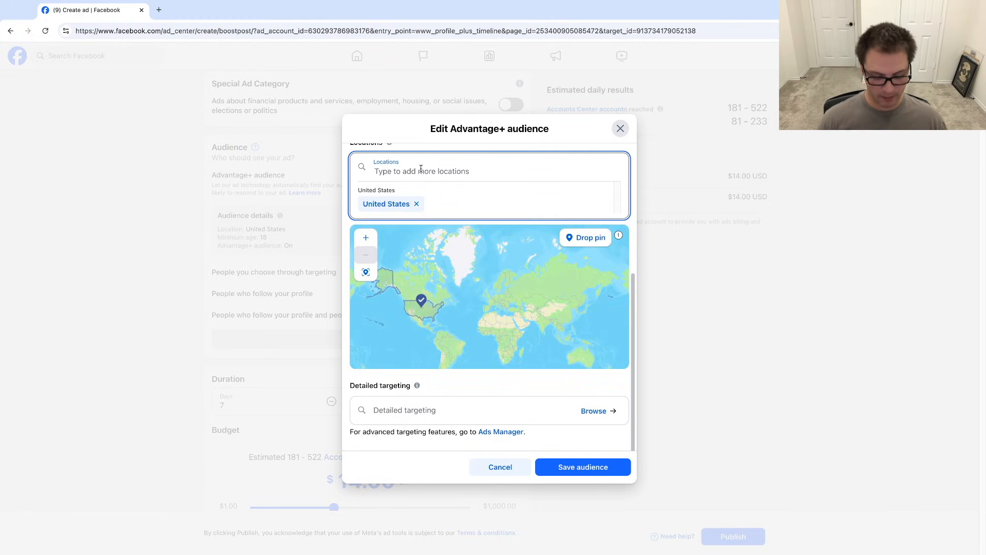
{"action": "type", "text": "houston"}
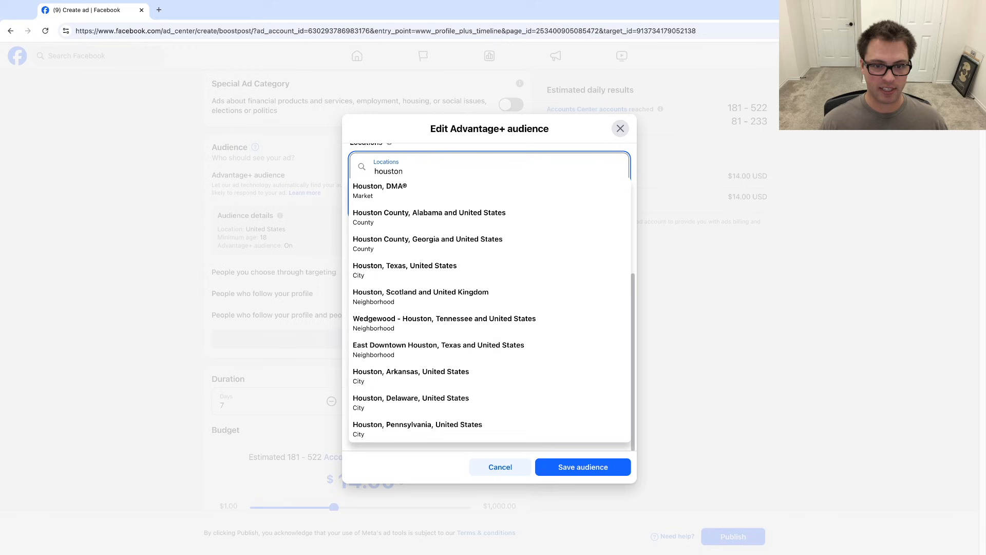
{"action": "type", "text": " te"}
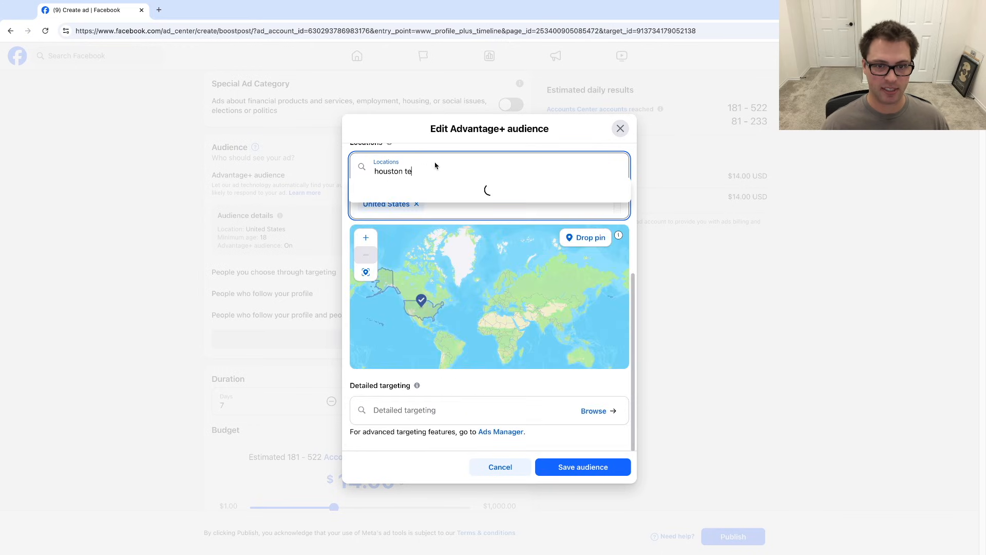
{"action": "left_click", "coordinate": [439, 190]}
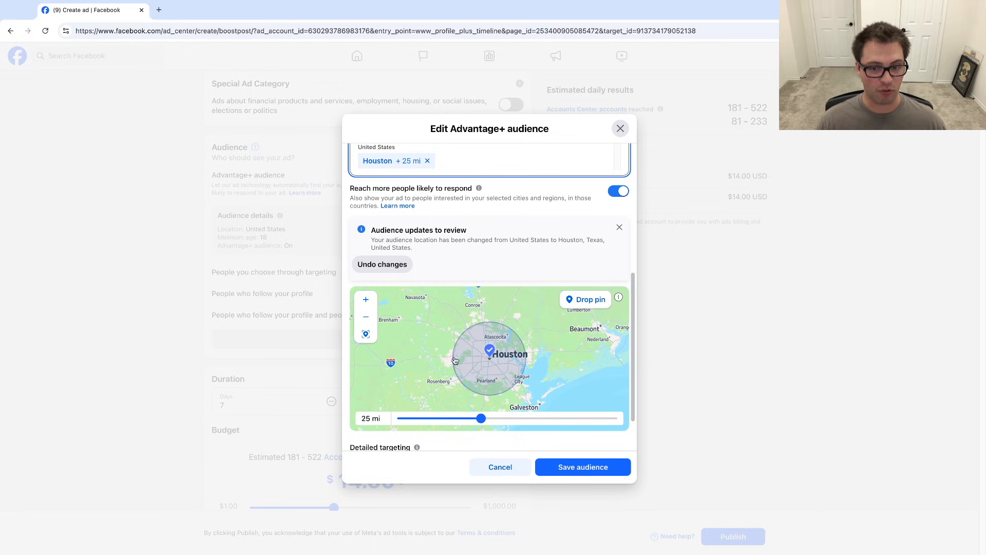
{"action": "left_click_drag", "start_coordinate": [481, 420], "coordinate": [502, 419]}
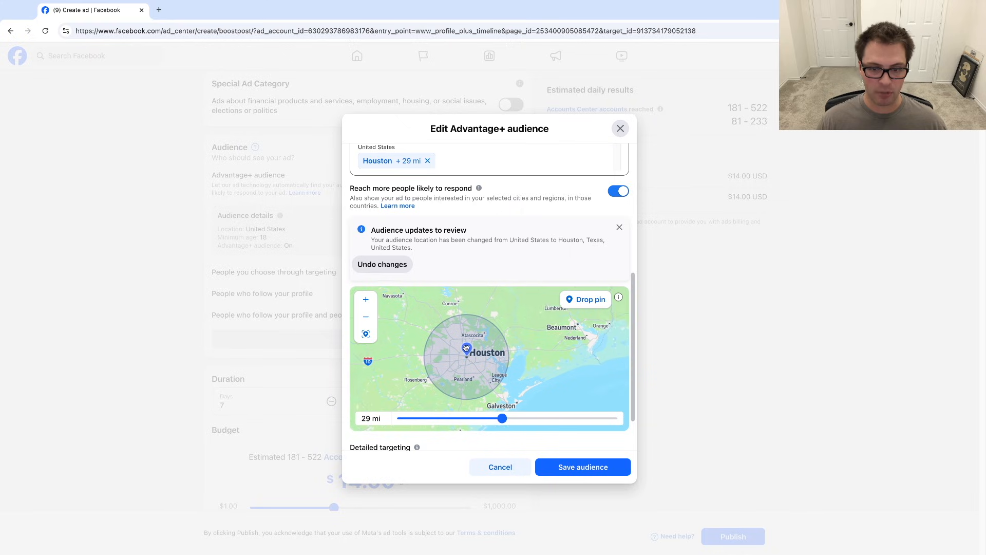
{"action": "left_click", "coordinate": [588, 300]}
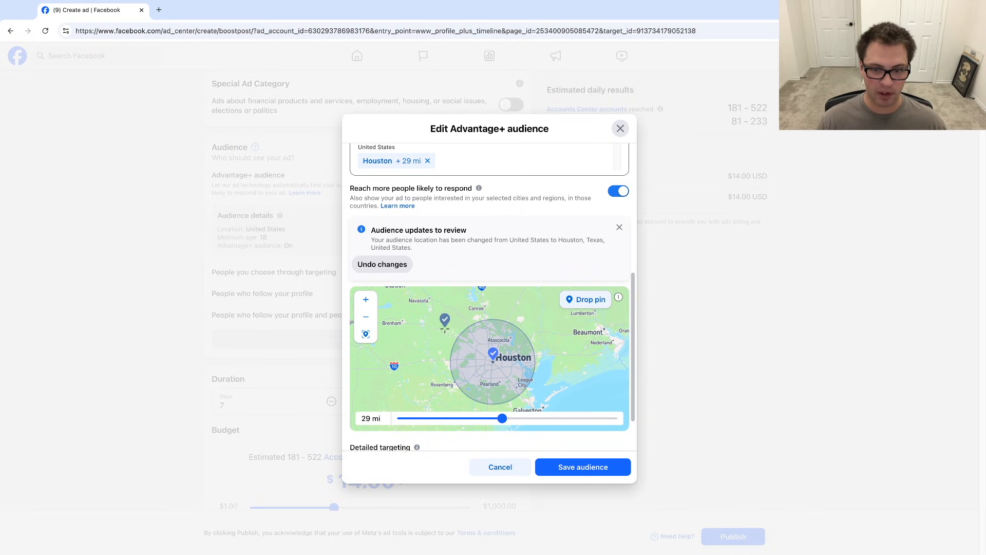
{"action": "left_click", "coordinate": [464, 325]}
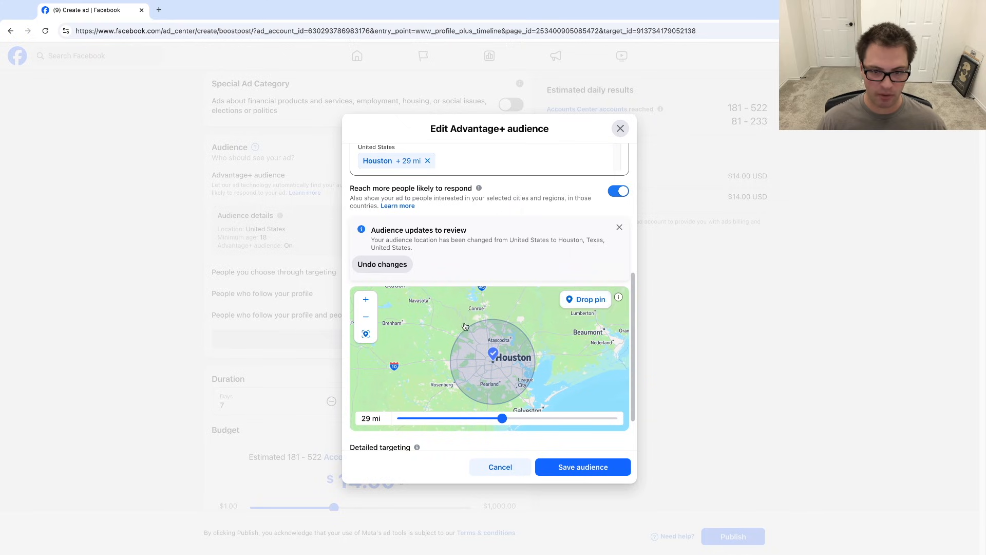
{"action": "scroll", "coordinate": [492, 357], "scroll_direction": "down", "scroll_amount": 5}
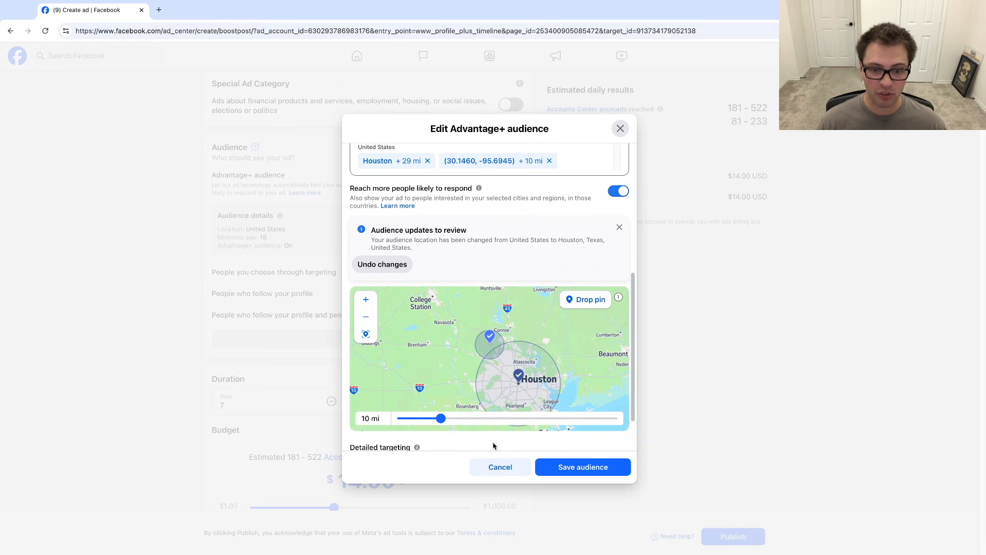
{"action": "mouse_move", "coordinate": [441, 418]}
{"action": "left_mouse_down"}
{"action": "mouse_move", "coordinate": [458, 418]}
{"action": "mouse_move", "coordinate": [444, 418]}
{"action": "left_mouse_up"}
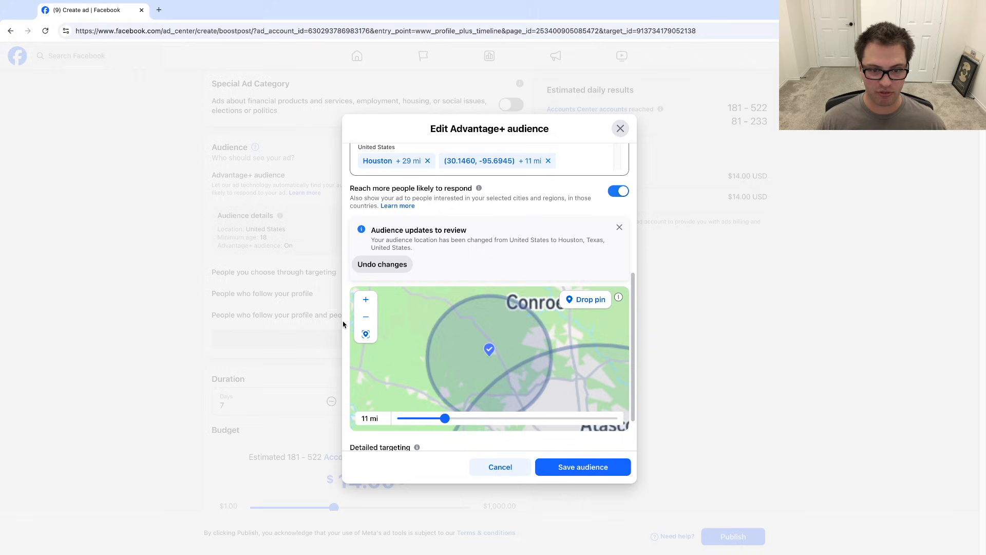
{"action": "left_click", "coordinate": [364, 314]}
{"action": "left_click", "coordinate": [365, 314]}
{"action": "left_click", "coordinate": [364, 314]}
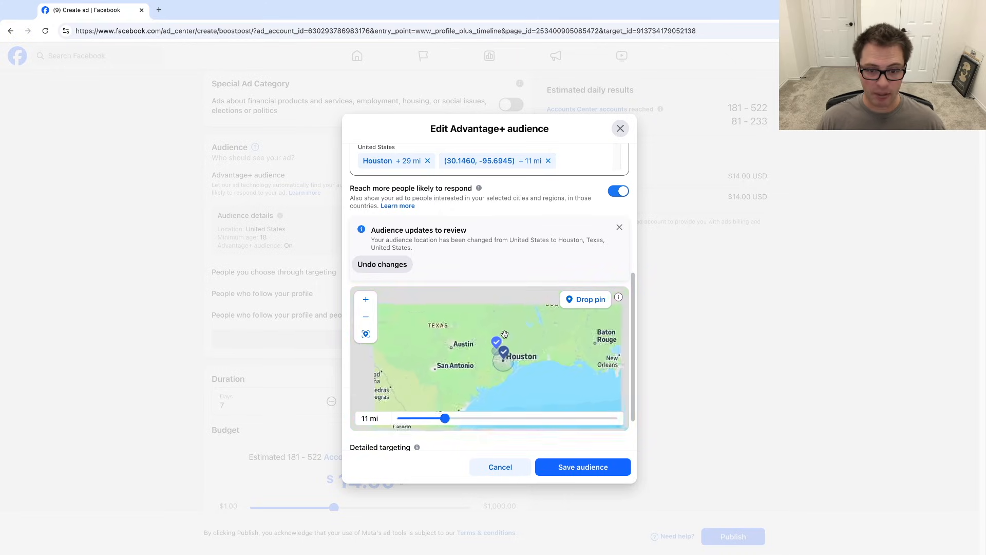
{"action": "scroll", "coordinate": [537, 370], "scroll_direction": "up", "scroll_amount": 2}
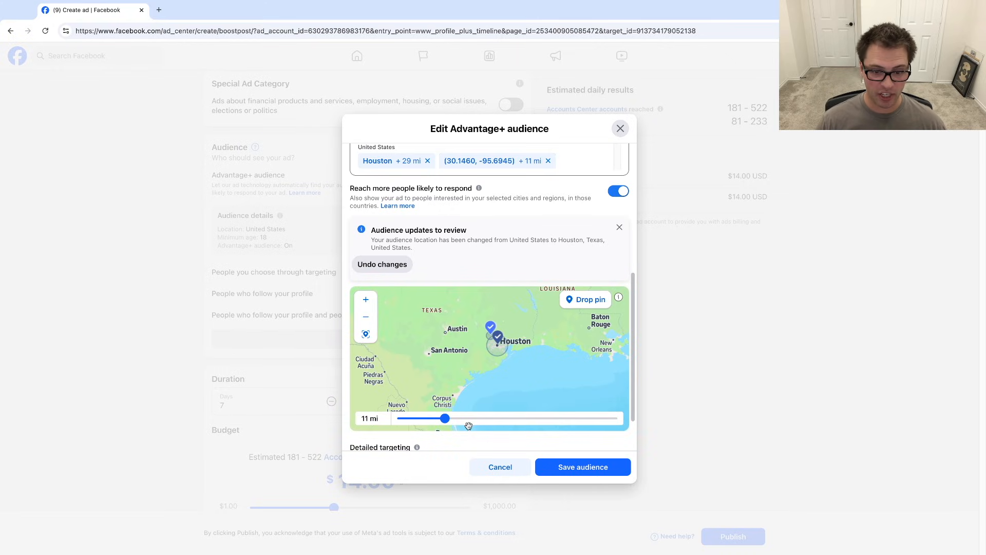
{"action": "scroll", "coordinate": [503, 359], "scroll_direction": "down", "scroll_amount": 2}
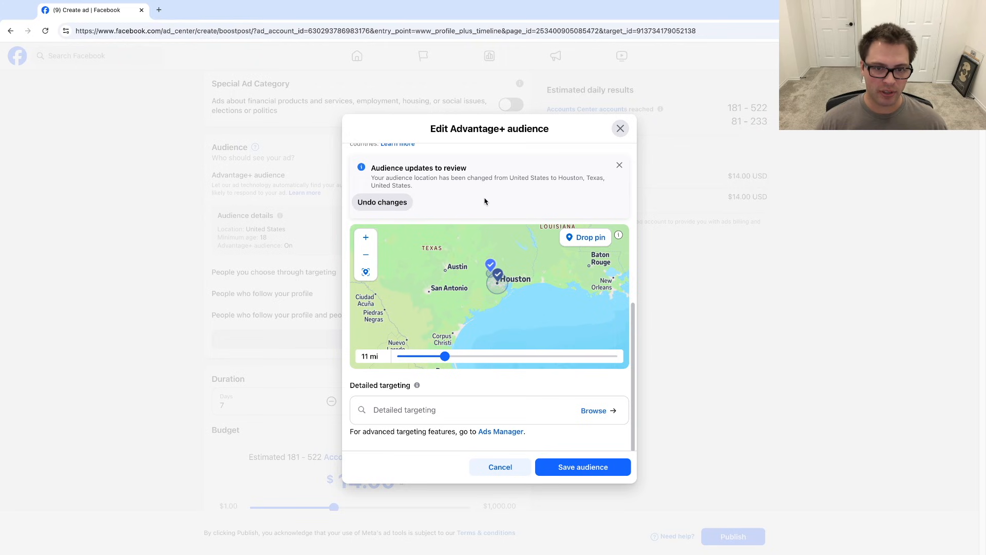
{"action": "scroll", "coordinate": [478, 243], "scroll_direction": "up", "scroll_amount": 5}
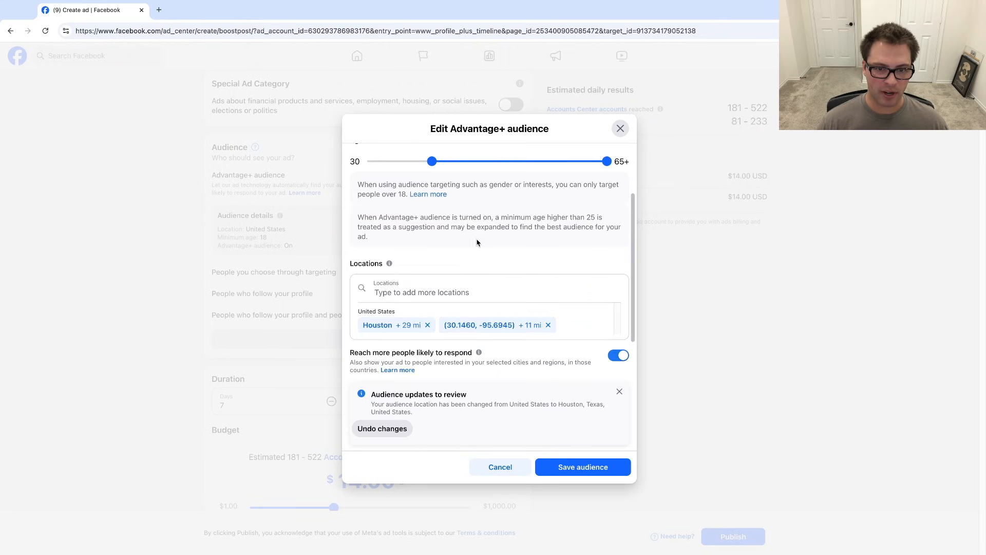
{"action": "left_click", "coordinate": [548, 326]}
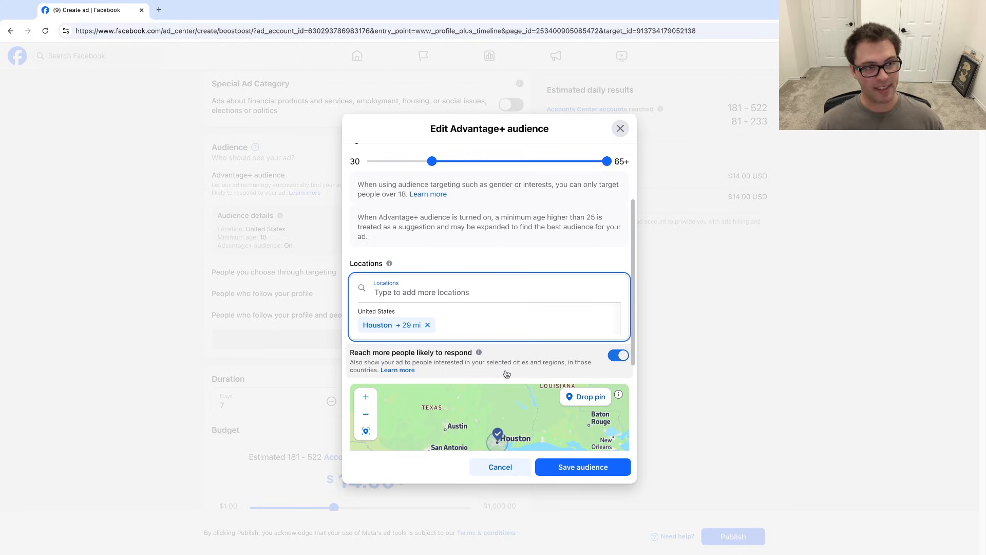
- Turn off the option to reach more people likely to respond
{"action": "scroll", "coordinate": [498, 364], "scroll_direction": "down", "scroll_amount": 1}
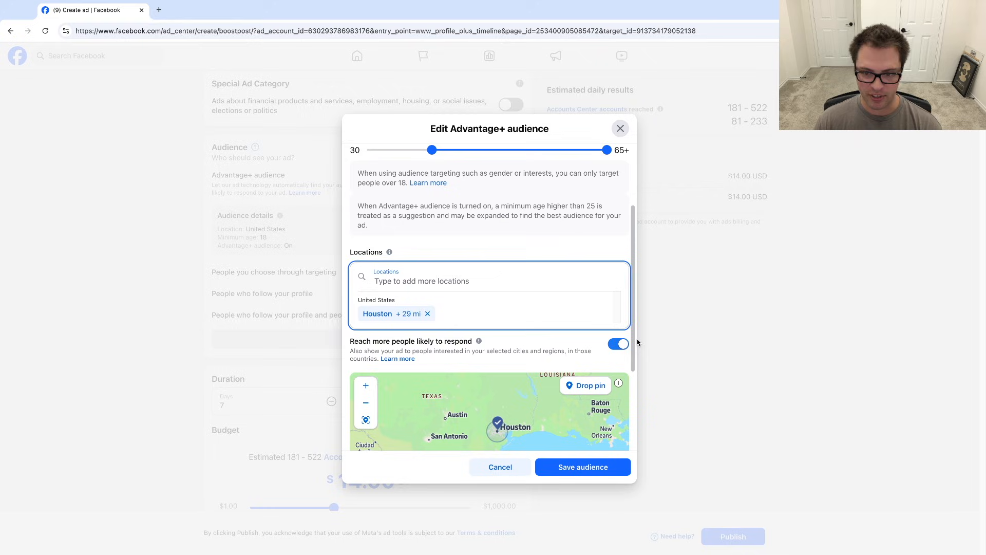
{"action": "left_click", "coordinate": [617, 345]}
- Add the Baseball (sport) interest from Sports and outdoors to the audience's detailed targeting
{"action": "scroll", "coordinate": [484, 310], "scroll_direction": "down", "scroll_amount": 3}
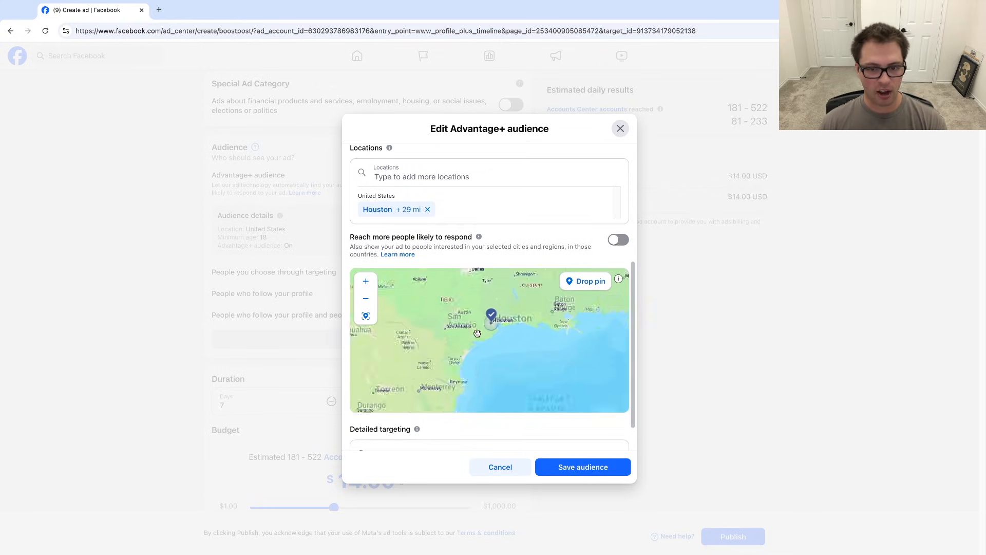
{"action": "scroll", "coordinate": [483, 257], "scroll_direction": "down", "scroll_amount": 1}
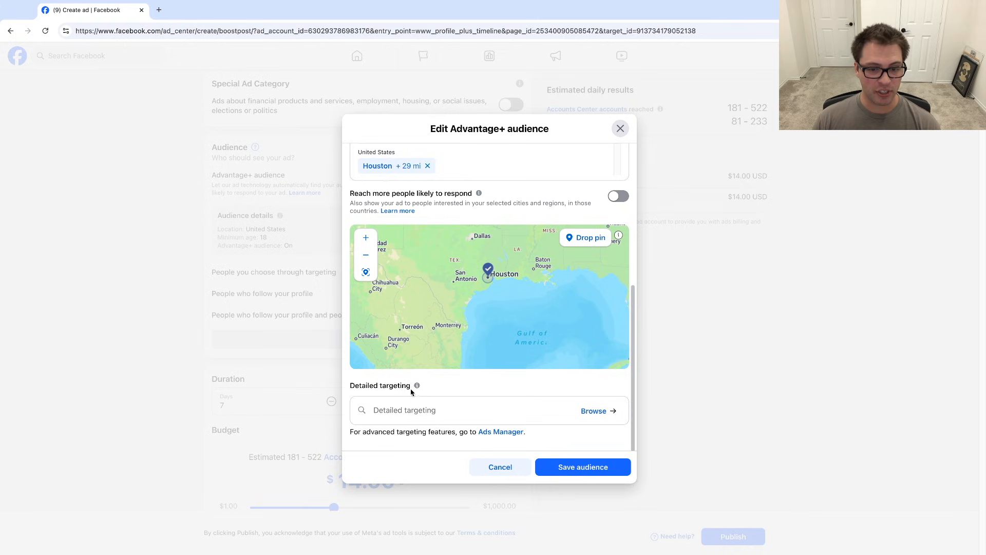
{"action": "left_click", "coordinate": [434, 407]}
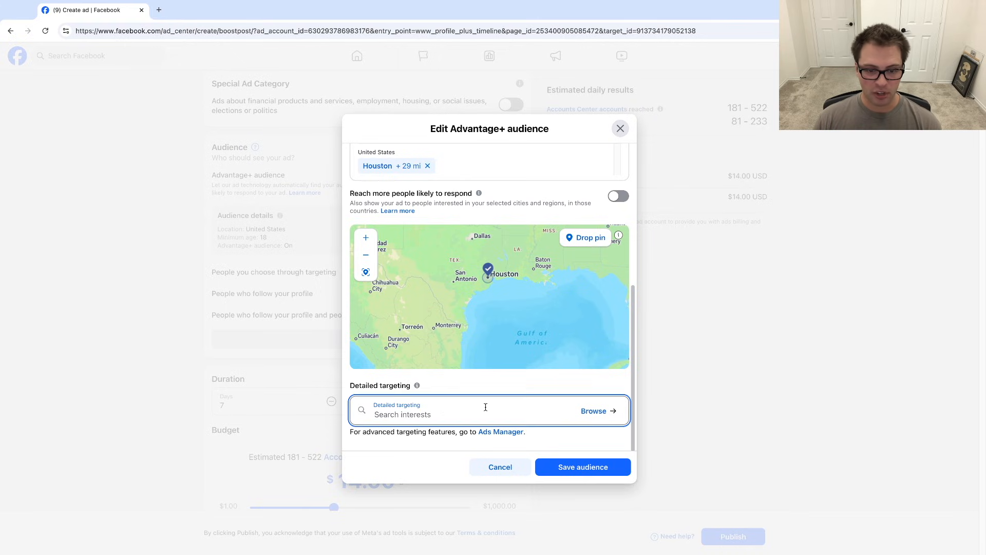
{"action": "left_click", "coordinate": [610, 410]}
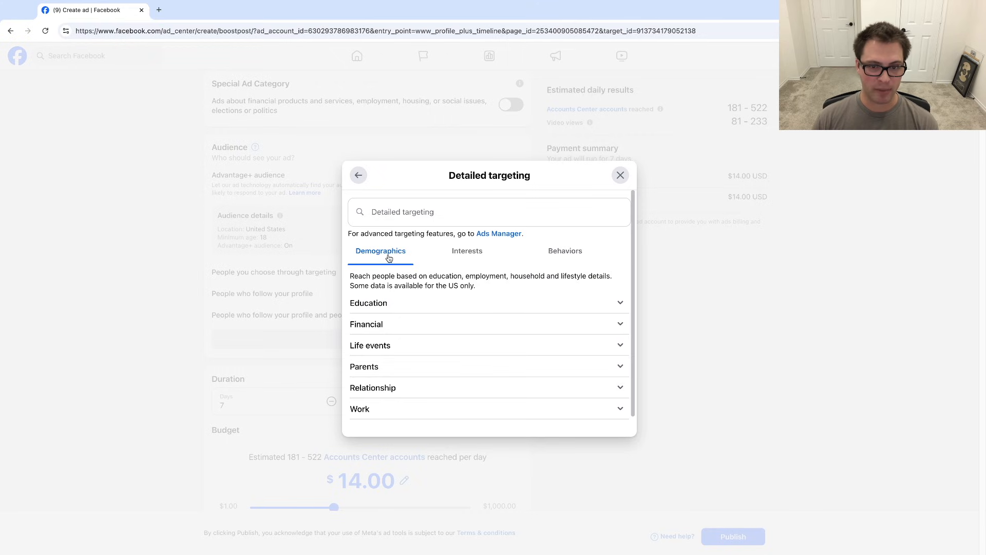
{"action": "left_click", "coordinate": [481, 257]}
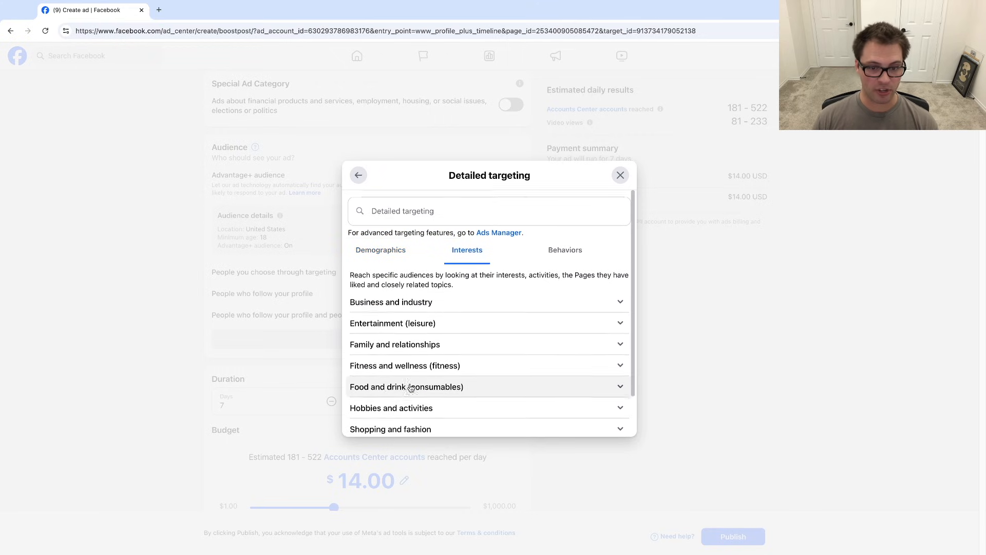
{"action": "scroll", "coordinate": [427, 387], "scroll_direction": "down", "scroll_amount": 2}
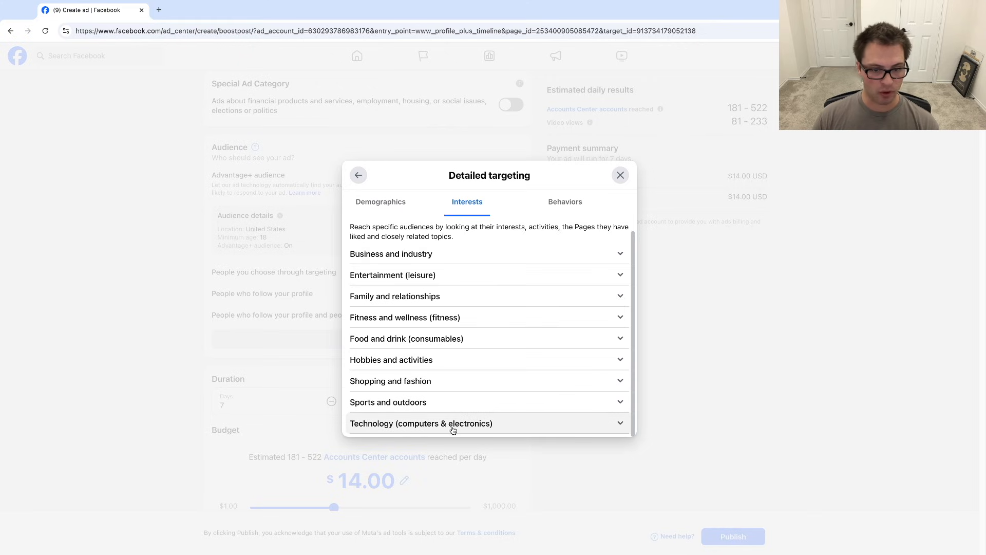
{"action": "left_click", "coordinate": [436, 403]}
{"action": "scroll", "coordinate": [447, 336], "scroll_direction": "down", "scroll_amount": 2}
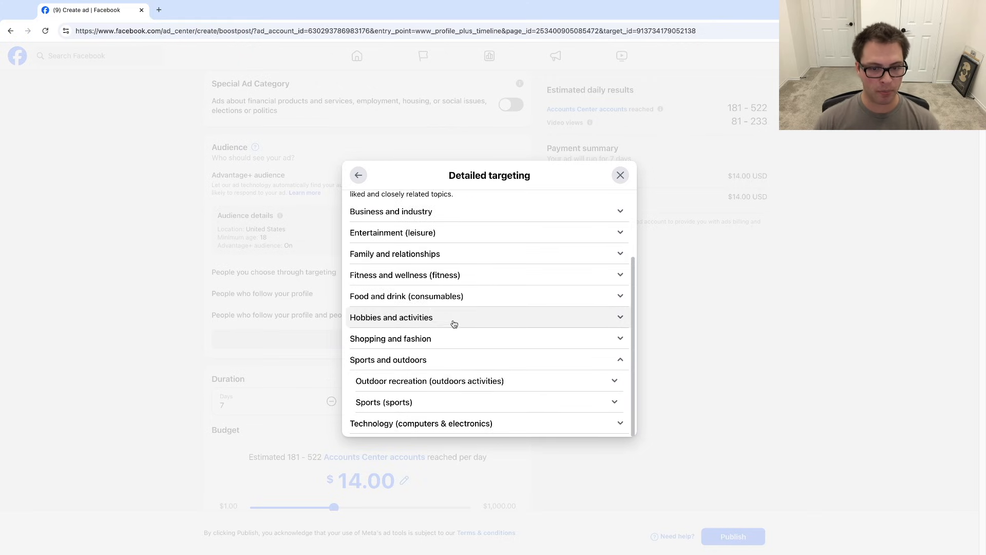
{"action": "left_click", "coordinate": [402, 399]}
{"action": "scroll", "coordinate": [466, 369], "scroll_direction": "down", "scroll_amount": 4}
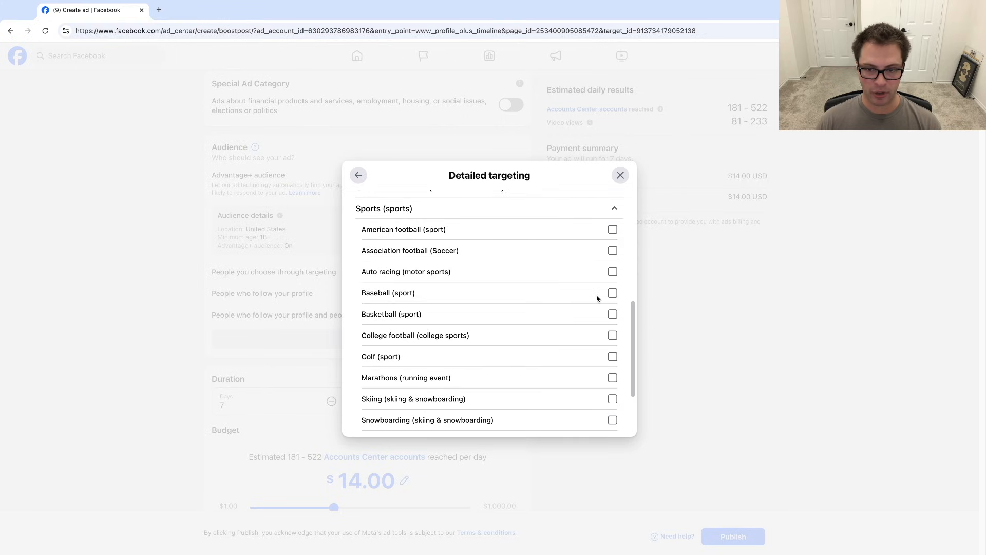
{"action": "left_click", "coordinate": [612, 293]}
- Browse the demographic targeting categories such as Parents, Work and Financial income
{"action": "scroll", "coordinate": [560, 349], "scroll_direction": "down", "scroll_amount": 4}
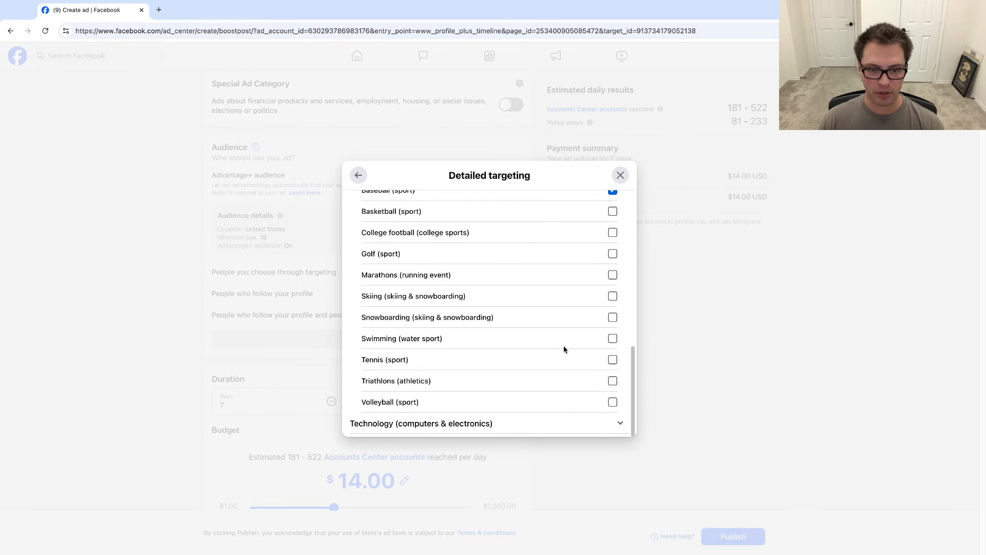
{"action": "scroll", "coordinate": [564, 349], "scroll_direction": "up", "scroll_amount": 10}
{"action": "left_click", "coordinate": [406, 288]}
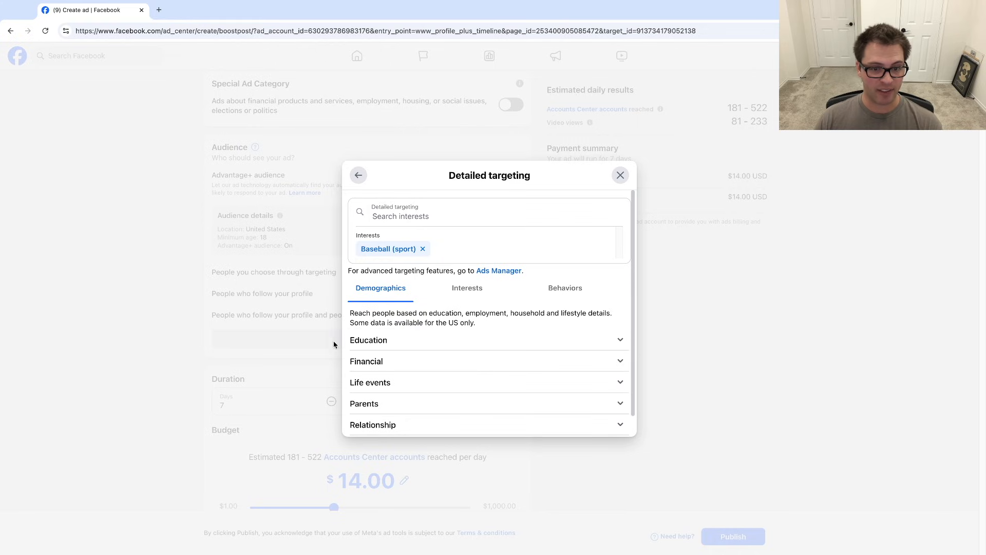
{"action": "left_click", "coordinate": [602, 403]}
{"action": "scroll", "coordinate": [577, 387], "scroll_direction": "down", "scroll_amount": 2}
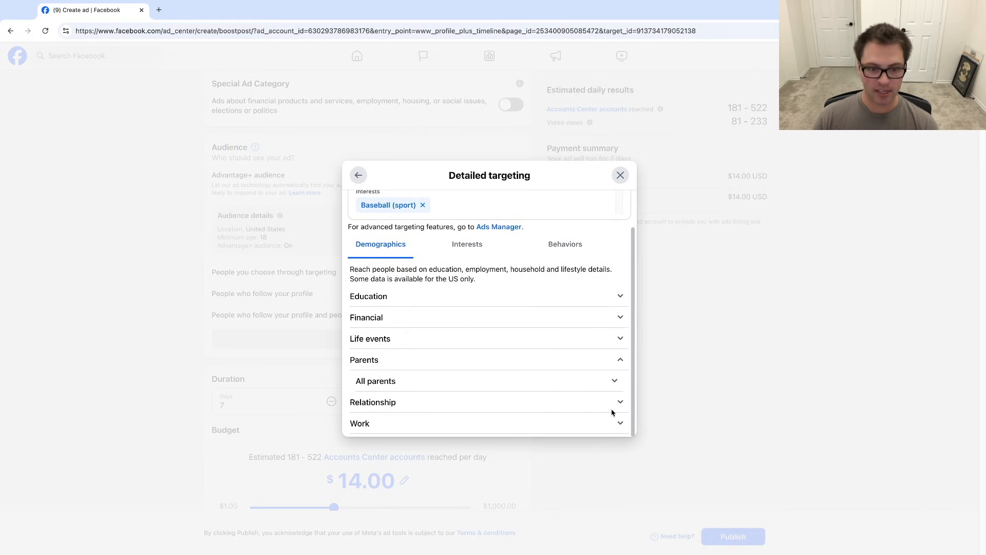
{"action": "left_click", "coordinate": [563, 416]}
{"action": "scroll", "coordinate": [564, 411], "scroll_direction": "down", "scroll_amount": 2}
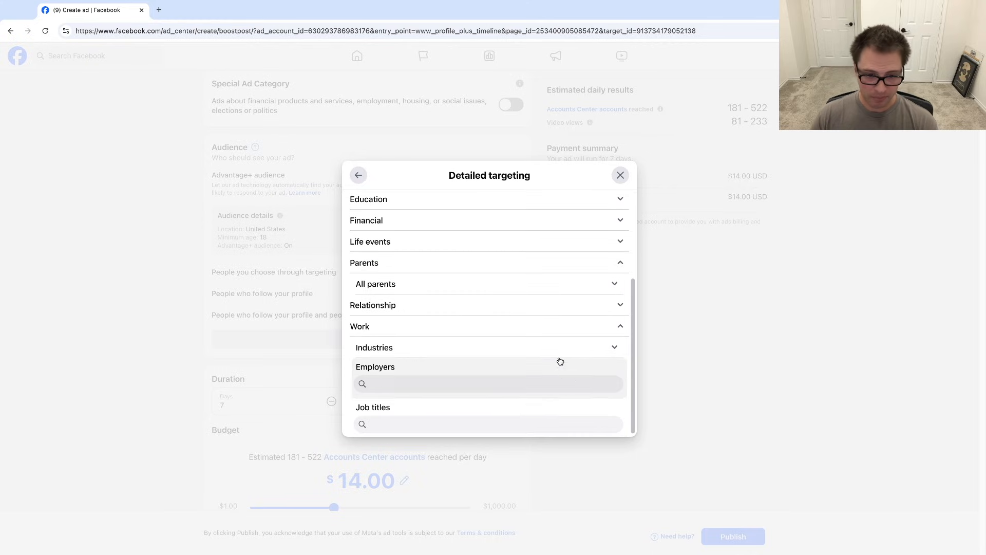
{"action": "scroll", "coordinate": [496, 329], "scroll_direction": "up", "scroll_amount": 1}
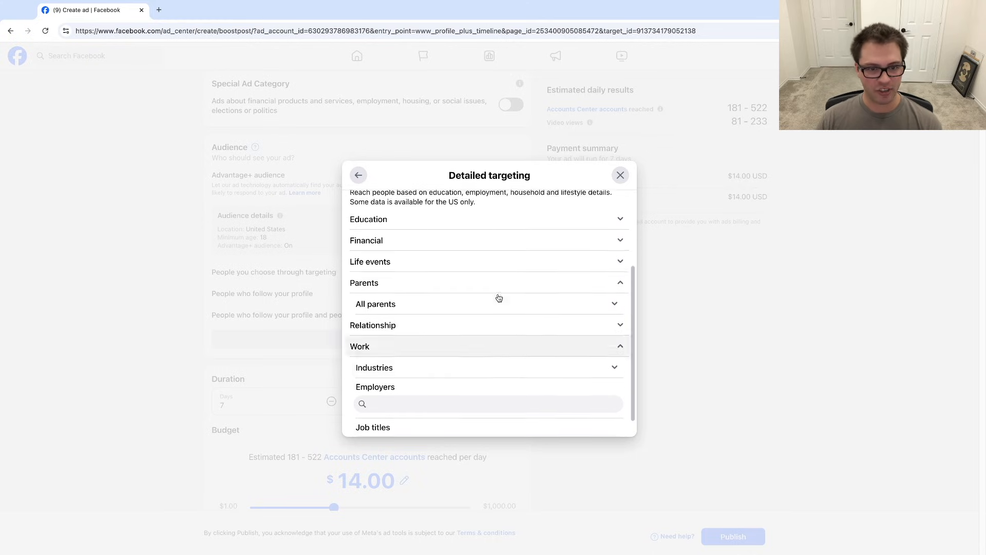
{"action": "left_click", "coordinate": [486, 241]}
{"action": "left_click", "coordinate": [414, 265]}
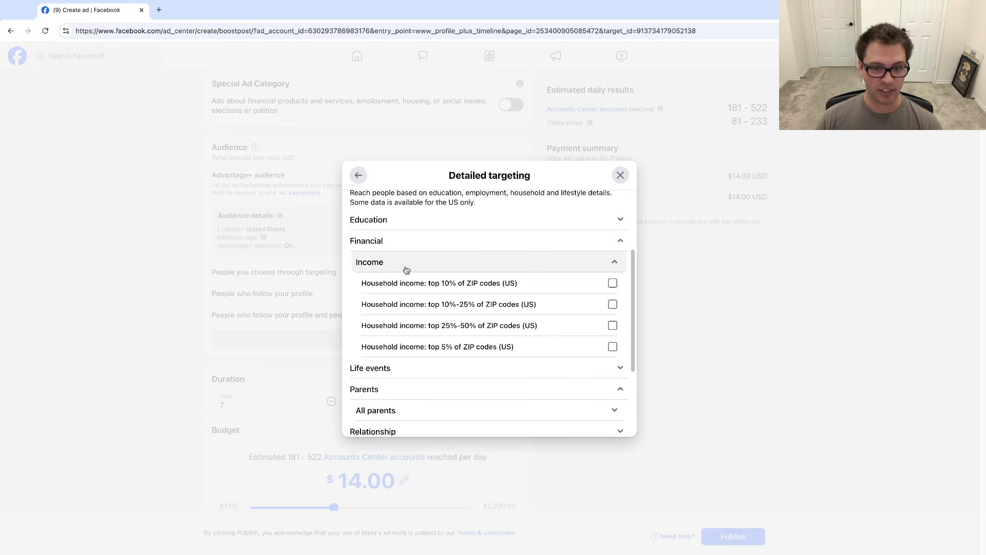
{"action": "scroll", "coordinate": [509, 341], "scroll_direction": "up", "scroll_amount": 3}
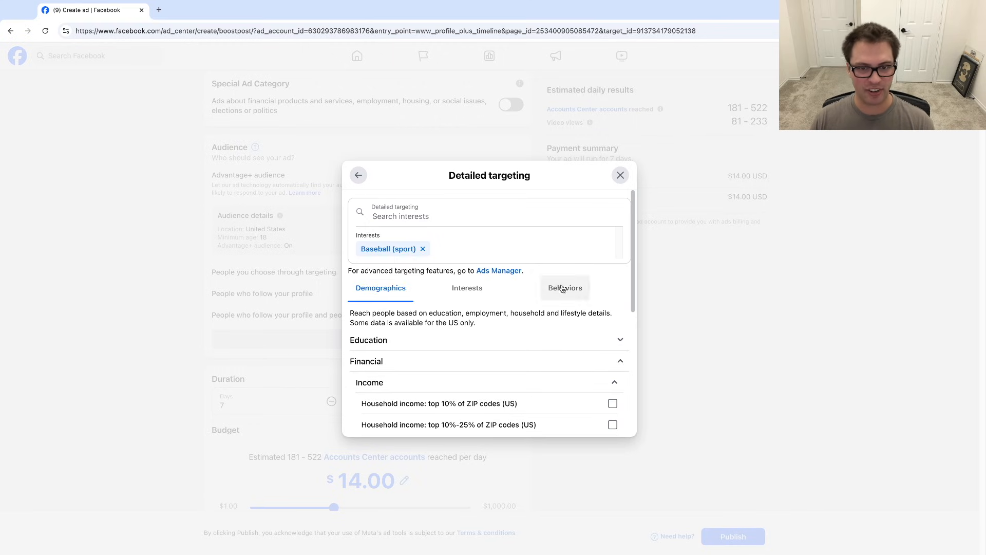
- Save the edited Advantage+ audience and review its audience details summary
{"action": "left_click", "coordinate": [358, 175]}
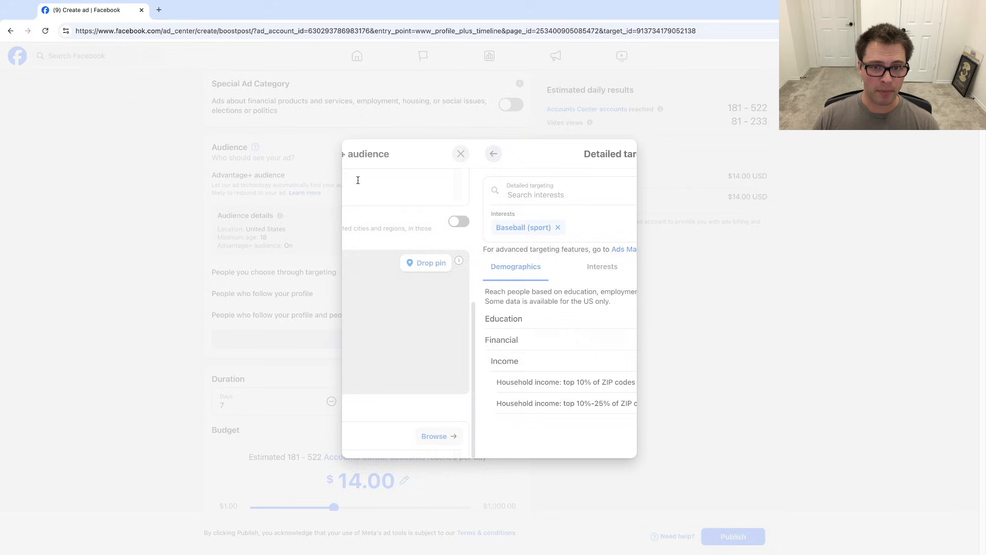
{"action": "scroll", "coordinate": [524, 395], "scroll_direction": "down", "scroll_amount": 1}
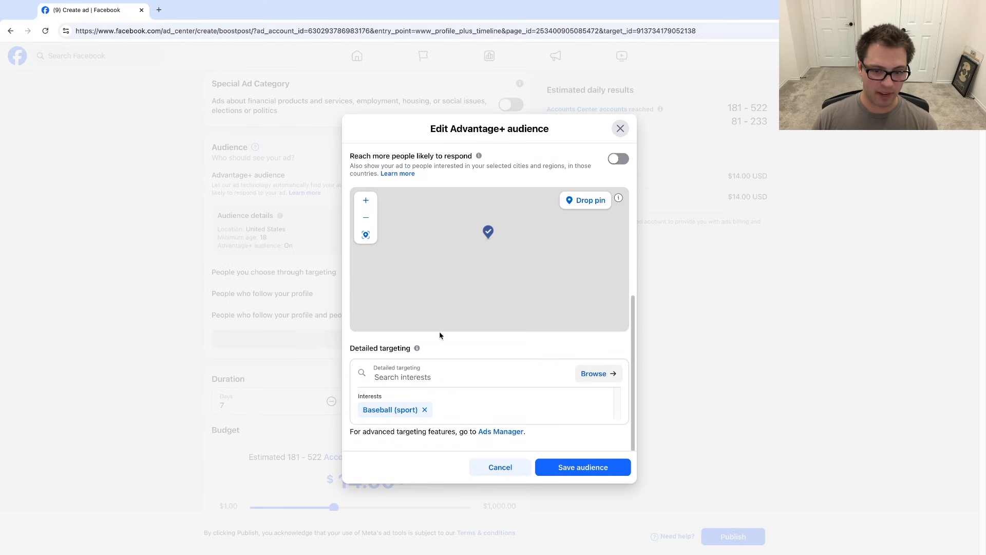
{"action": "left_click", "coordinate": [404, 379]}
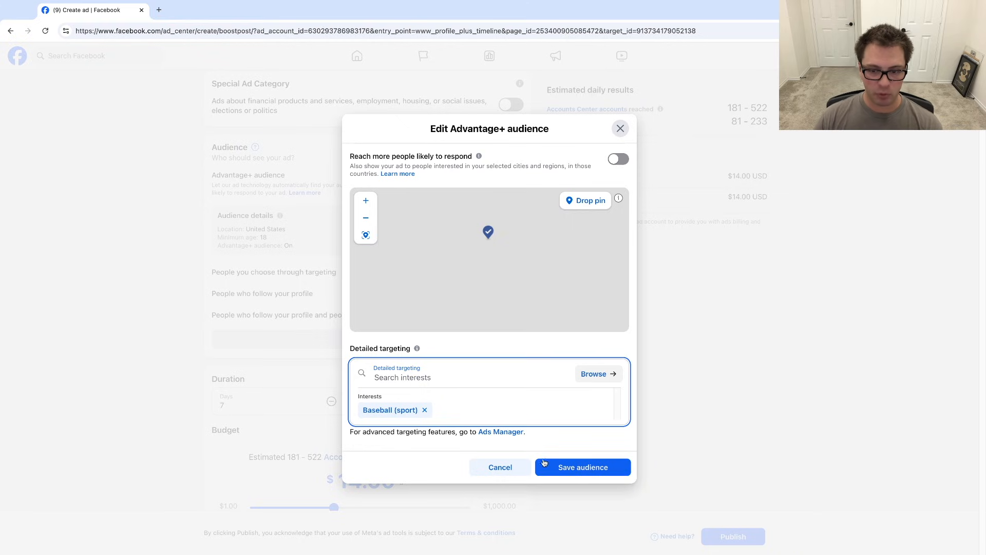
{"action": "left_click", "coordinate": [569, 467]}
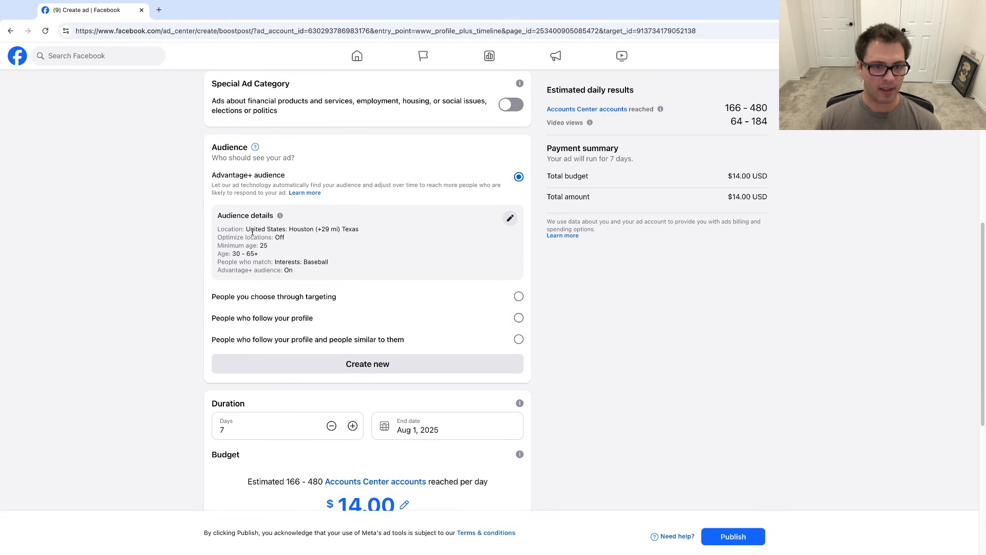
{"action": "left_click_drag", "start_coordinate": [250, 232], "coordinate": [335, 236]}
{"action": "left_click", "coordinate": [267, 215]}
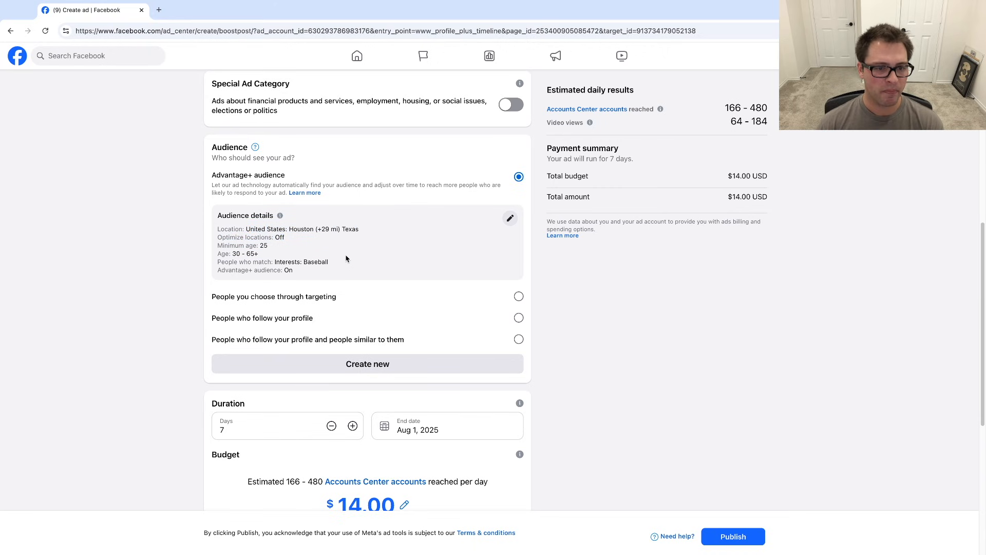
{"action": "scroll", "coordinate": [305, 276], "scroll_direction": "down", "scroll_amount": 1}
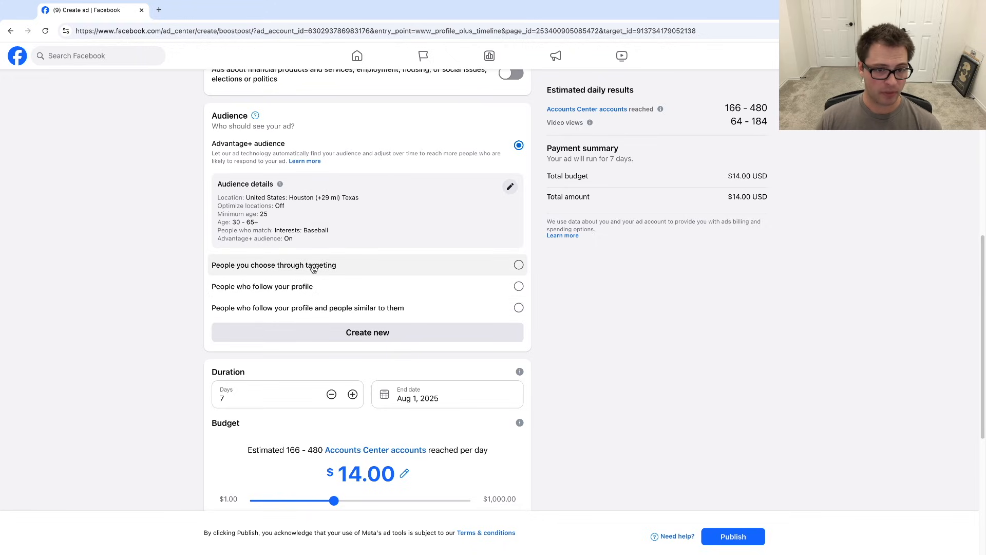
{"action": "left_click", "coordinate": [517, 287]}
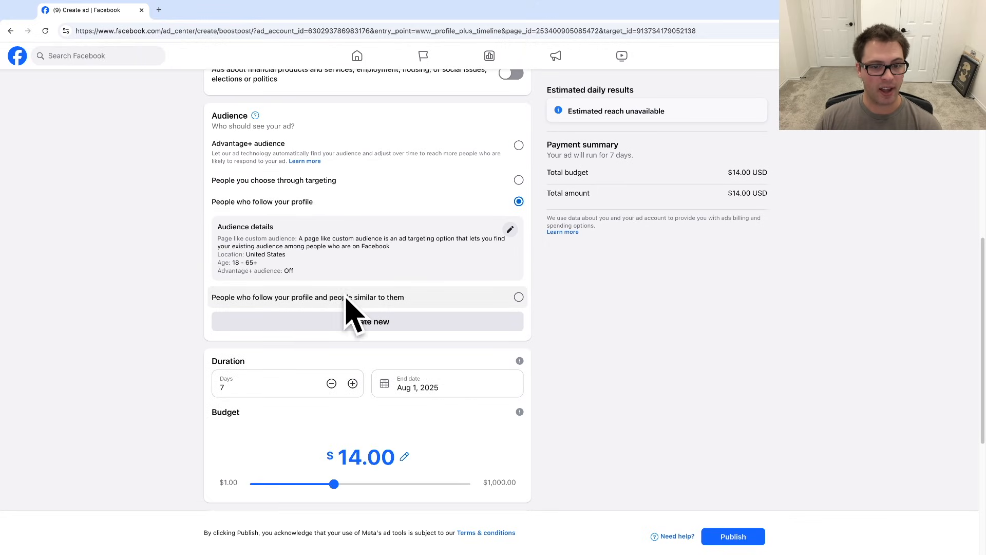
{"action": "left_click", "coordinate": [518, 297]}
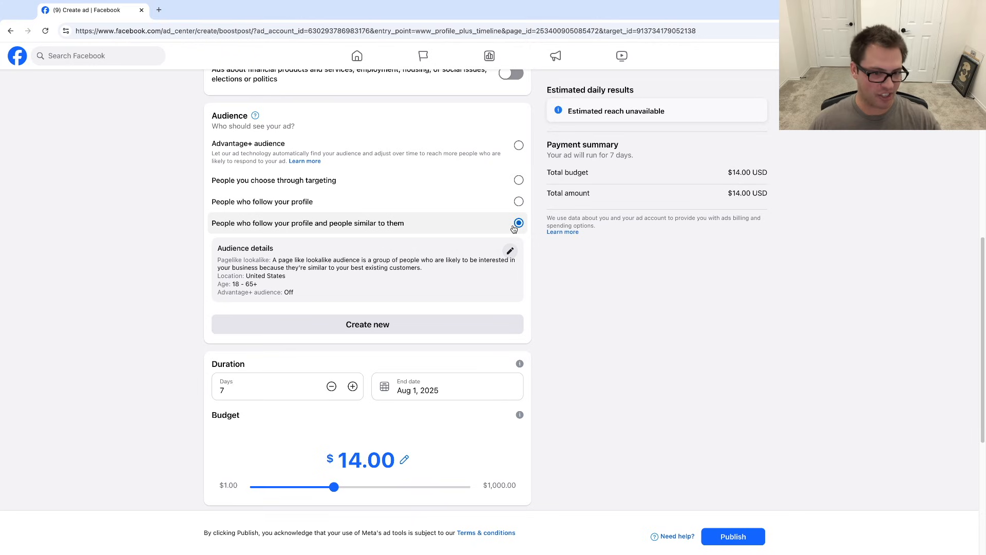
{"action": "scroll", "coordinate": [516, 224], "scroll_direction": "down", "scroll_amount": 3}
{"action": "scroll", "coordinate": [516, 154], "scroll_direction": "up", "scroll_amount": 2}
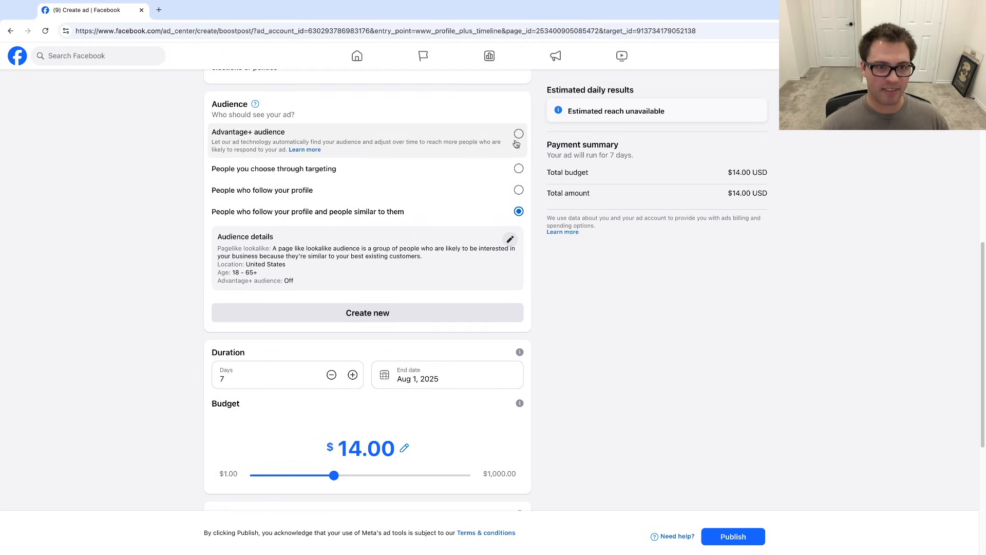
{"action": "left_click", "coordinate": [518, 135]}
- Lower the daily budget to $5.00 while keeping the 7-day duration
{"action": "scroll", "coordinate": [364, 265], "scroll_direction": "down", "scroll_amount": 2}
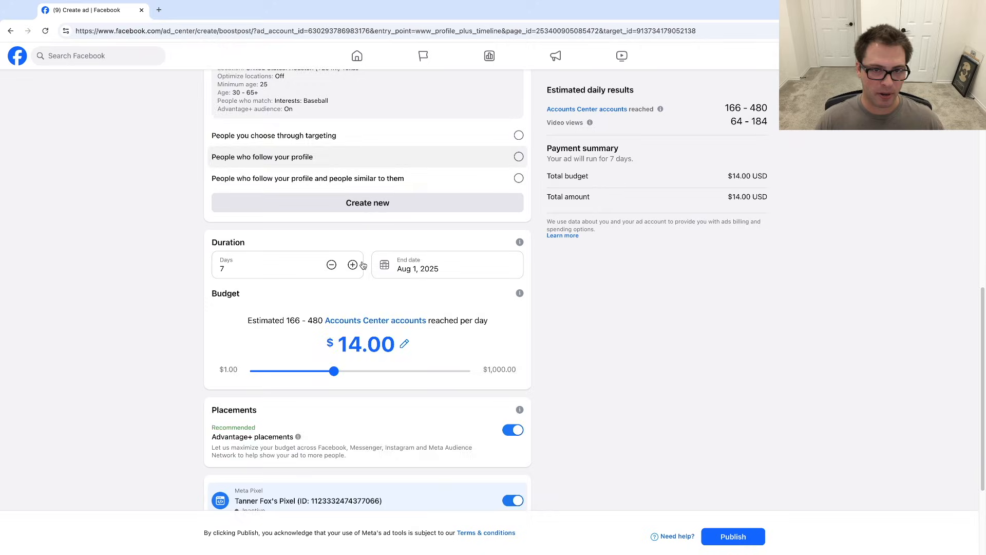
{"action": "scroll", "coordinate": [363, 265], "scroll_direction": "down", "scroll_amount": 3}
{"action": "scroll", "coordinate": [288, 162], "scroll_direction": "up", "scroll_amount": 1}
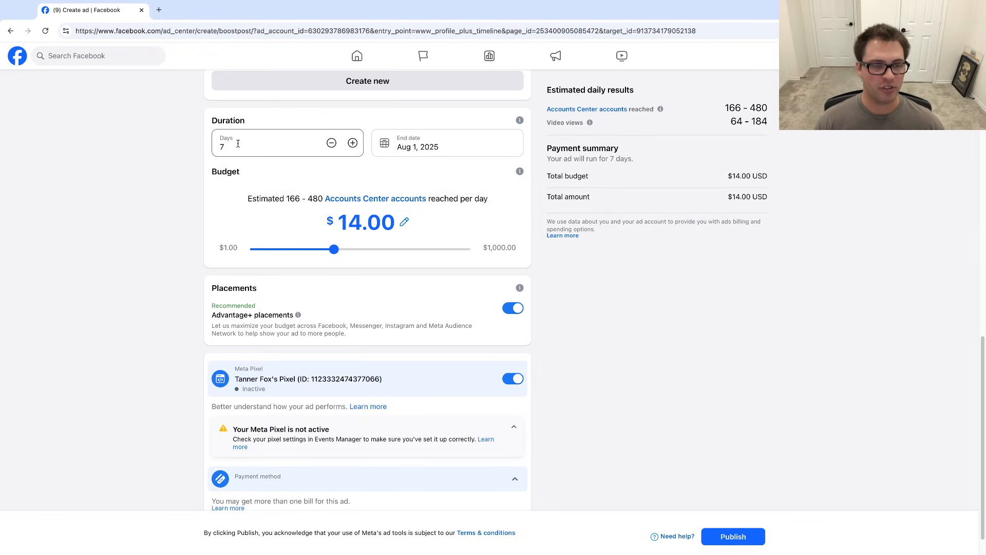
{"action": "left_click_drag", "start_coordinate": [238, 144], "coordinate": [201, 149]}
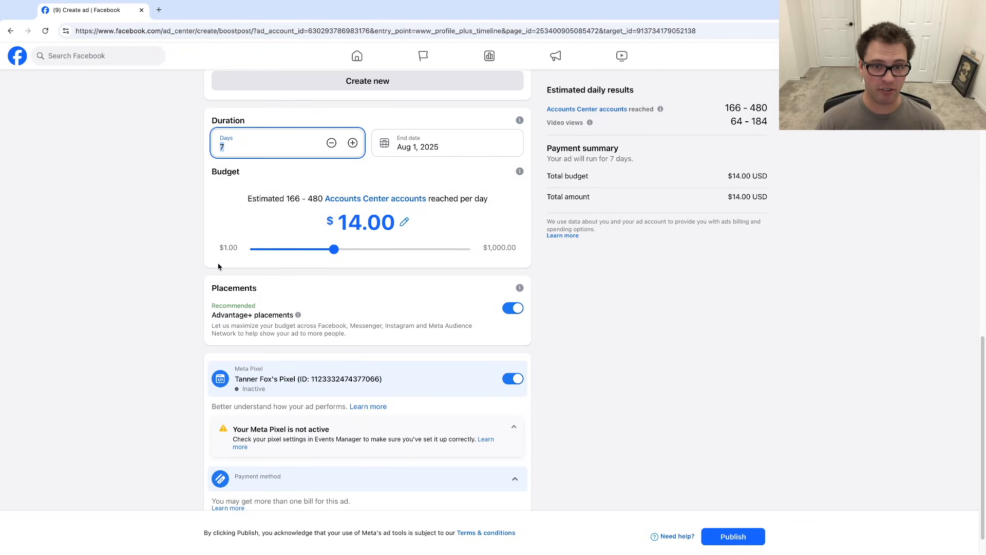
{"action": "left_click", "coordinate": [419, 139]}
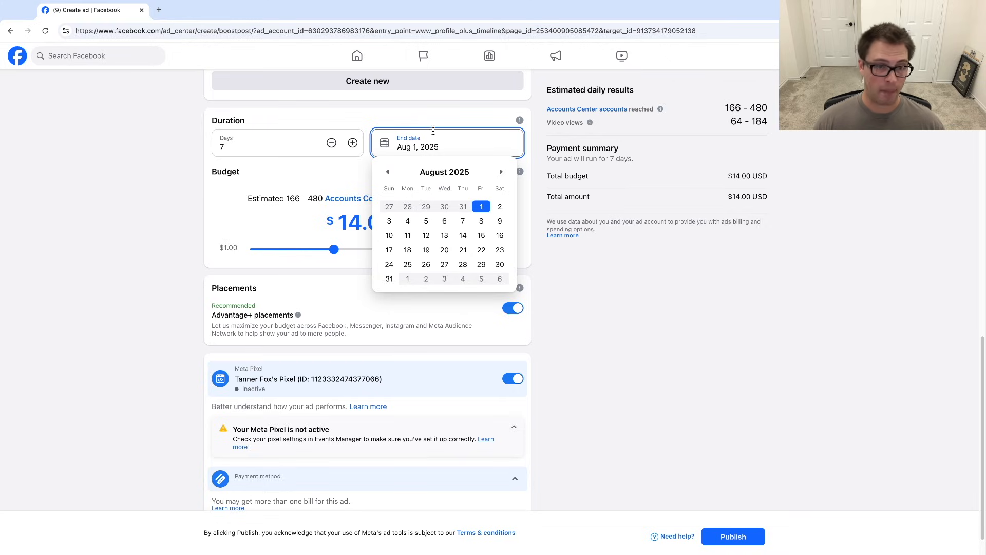
{"action": "left_click", "coordinate": [333, 236]}
{"action": "left_click_drag", "start_coordinate": [331, 251], "coordinate": [285, 261]}
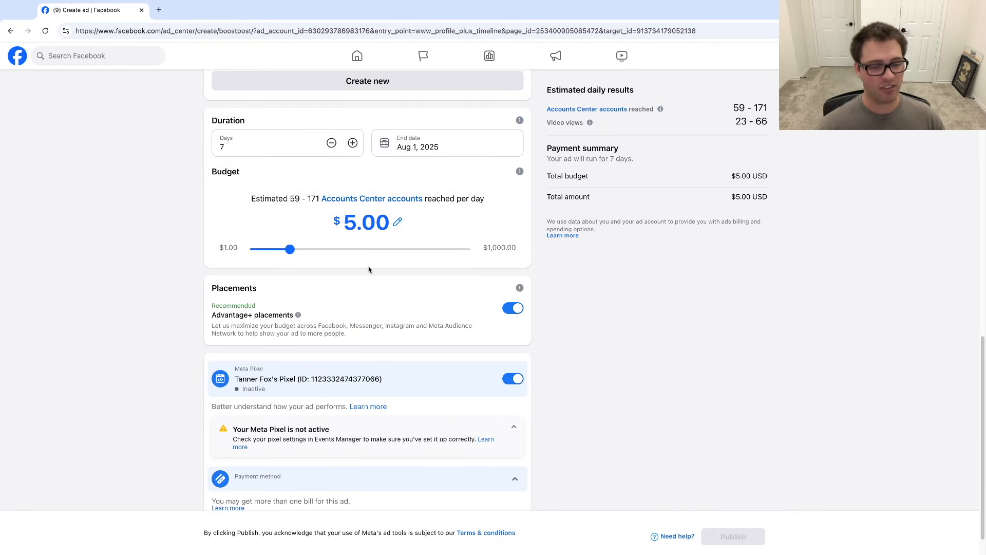
- Examine the estimated daily reach figures
{"action": "left_click_drag", "start_coordinate": [732, 109], "coordinate": [771, 108]}
{"action": "left_click", "coordinate": [754, 103]}
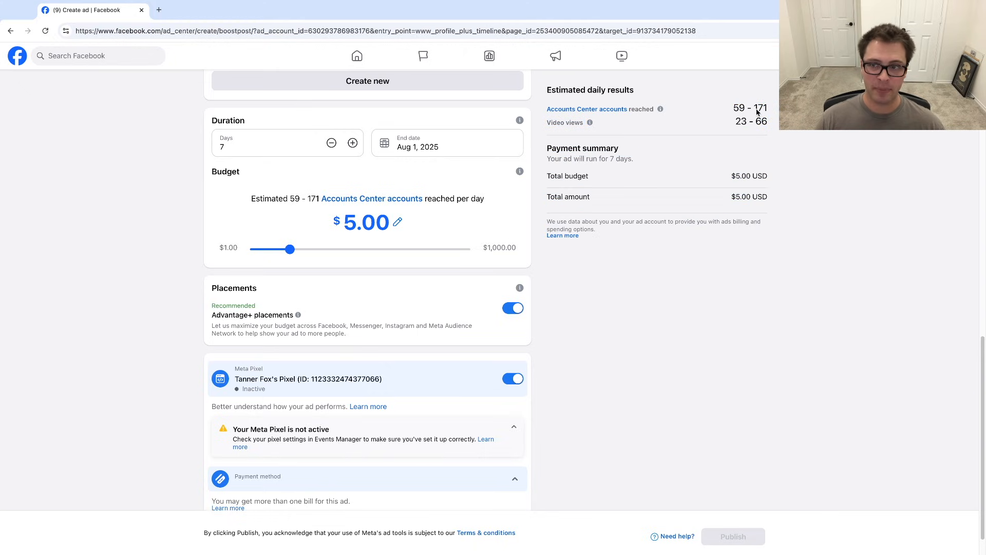
{"action": "left_click_drag", "start_coordinate": [733, 111], "coordinate": [769, 112]}
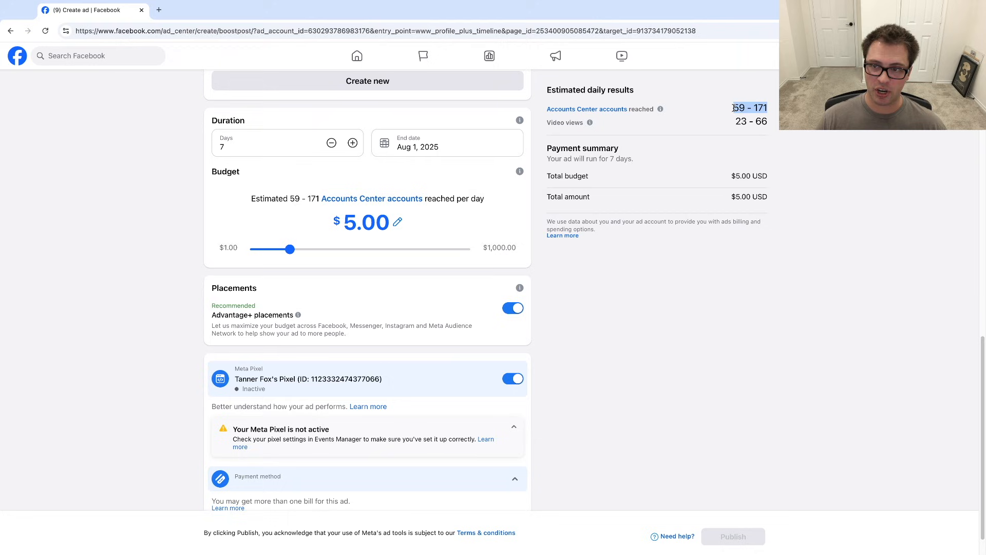
{"action": "left_click", "coordinate": [741, 108]}
{"action": "double_click", "coordinate": [764, 106]}
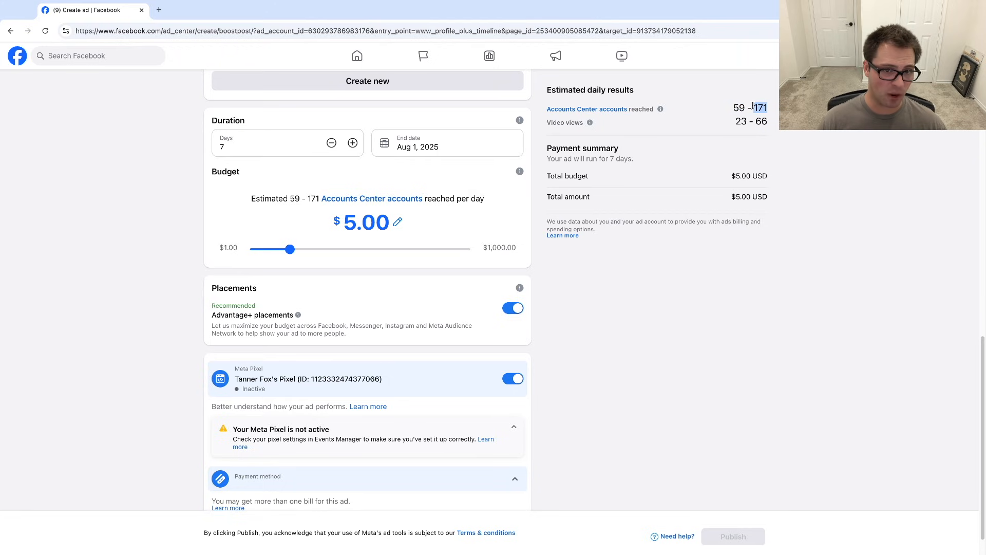
- Turn off Advantage+ placements and uncheck Instagram and Messenger so the ad shows only on Facebook
{"action": "scroll", "coordinate": [365, 228], "scroll_direction": "down", "scroll_amount": 1}
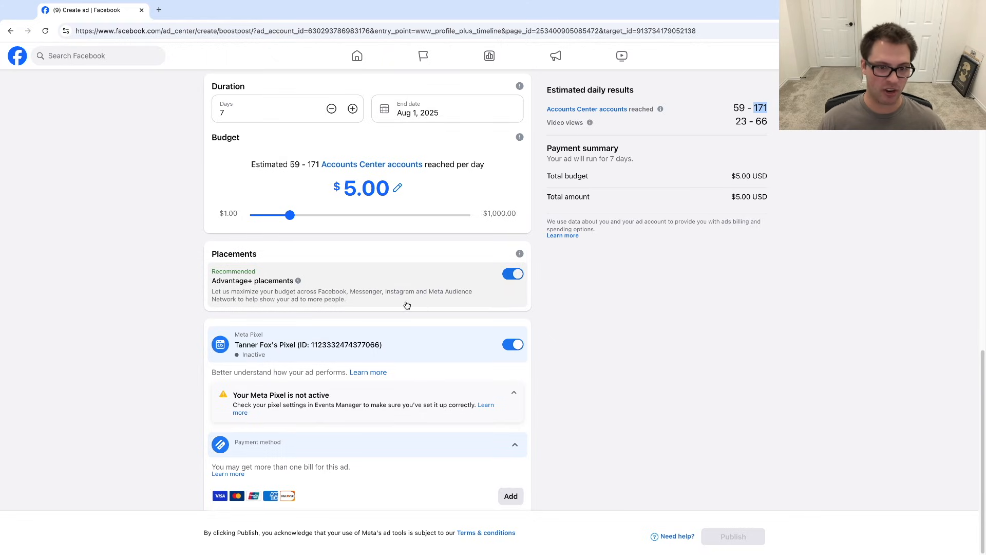
{"action": "left_click", "coordinate": [509, 278]}
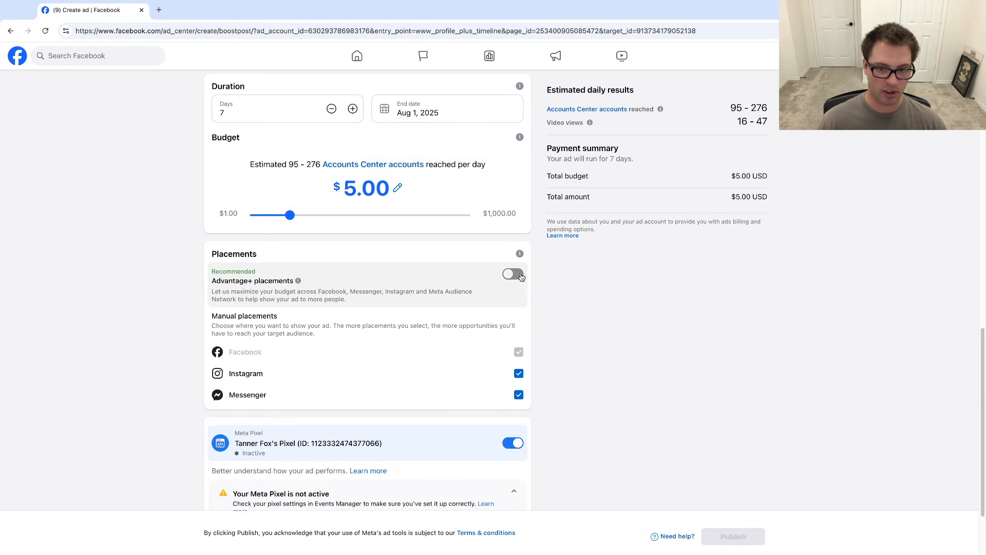
{"action": "left_click", "coordinate": [491, 374]}
{"action": "left_click", "coordinate": [492, 394]}
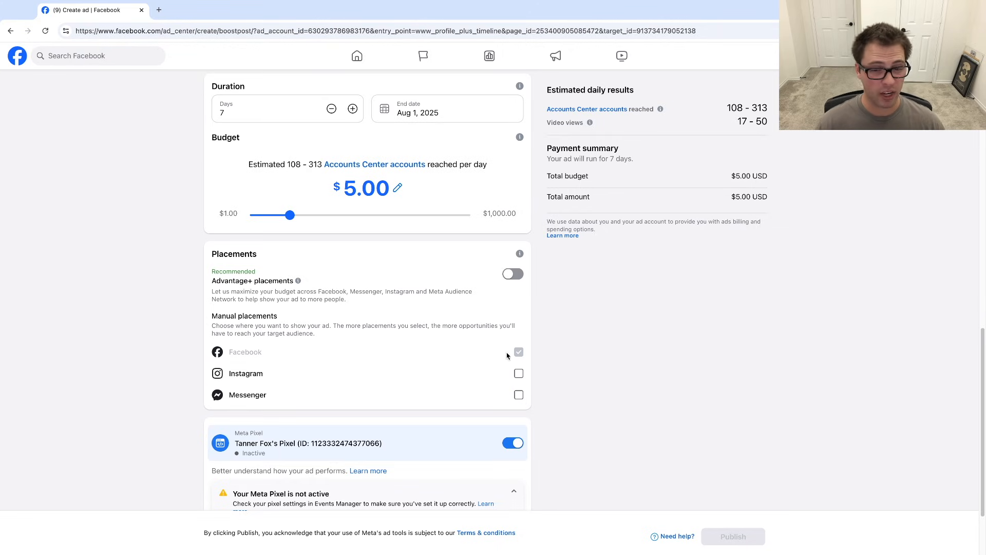
- Turn off the Meta Pixel for this ad
{"action": "scroll", "coordinate": [513, 356], "scroll_direction": "down", "scroll_amount": 2}
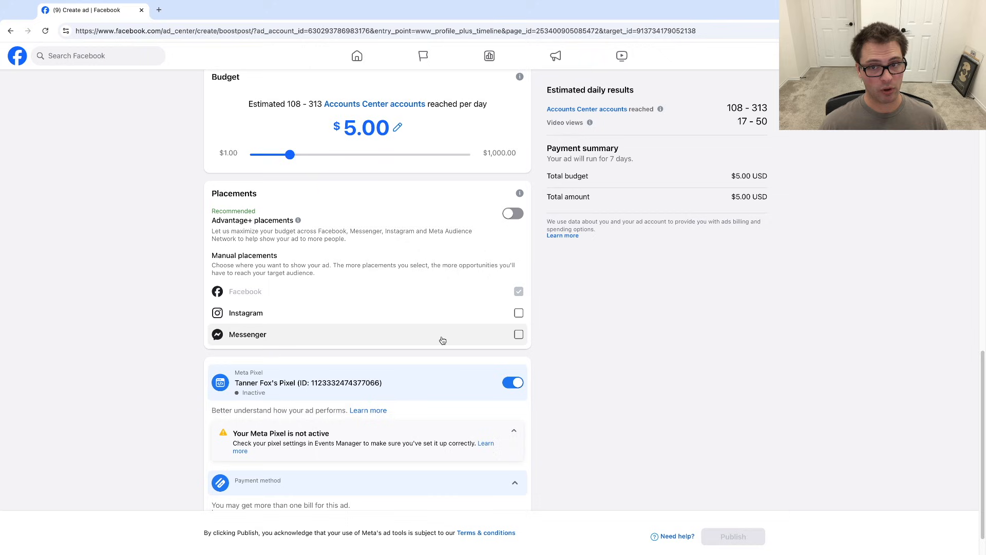
{"action": "scroll", "coordinate": [451, 310], "scroll_direction": "down", "scroll_amount": 1}
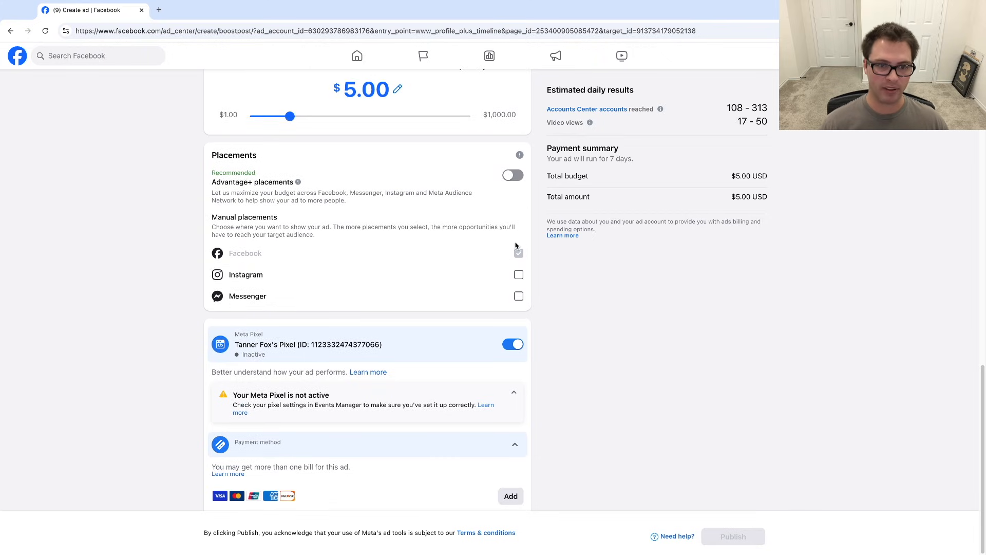
{"action": "left_click_drag", "start_coordinate": [726, 107], "coordinate": [785, 106]}
{"action": "left_click", "coordinate": [661, 351]}
{"action": "left_click", "coordinate": [734, 105]}
{"action": "left_click", "coordinate": [724, 106]}
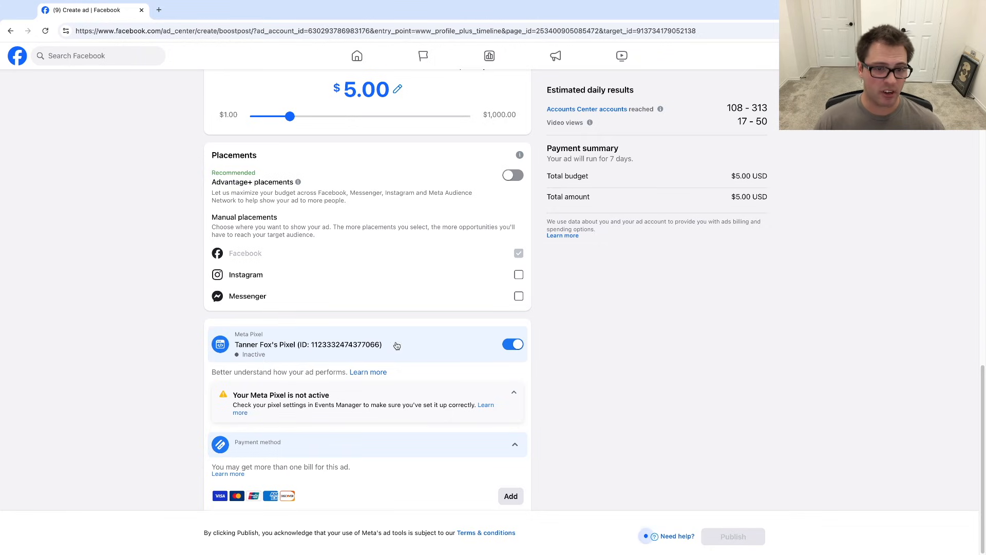
{"action": "left_click", "coordinate": [515, 347]}
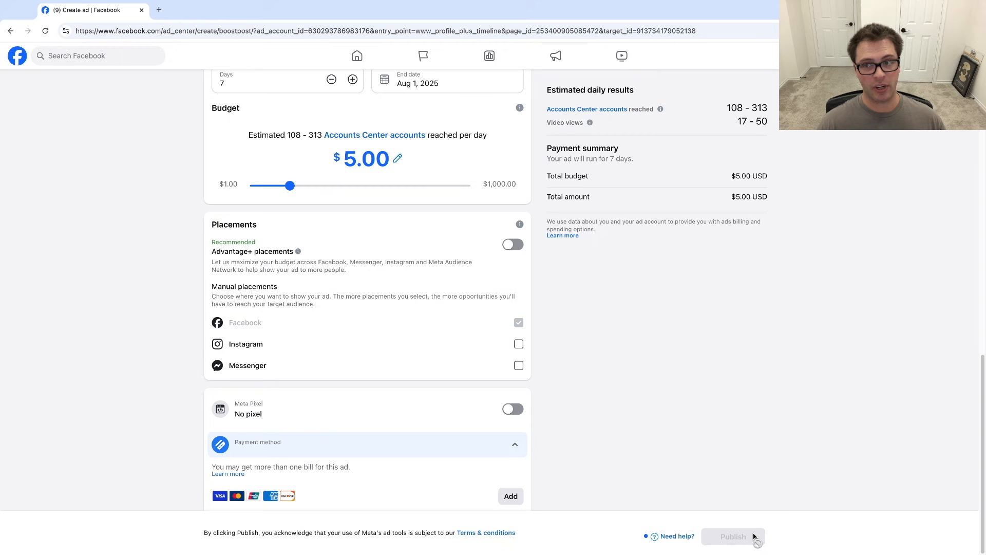
- Review the whole boost setup, from the ad text down to placements and payment
{"action": "scroll", "coordinate": [610, 457], "scroll_direction": "up", "scroll_amount": 3}
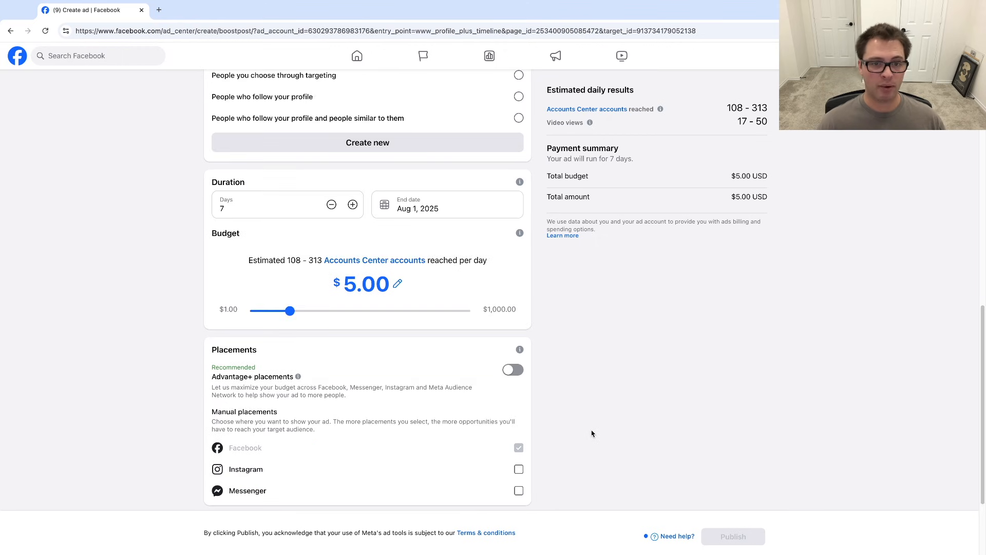
{"action": "scroll", "coordinate": [605, 407], "scroll_direction": "up", "scroll_amount": 1}
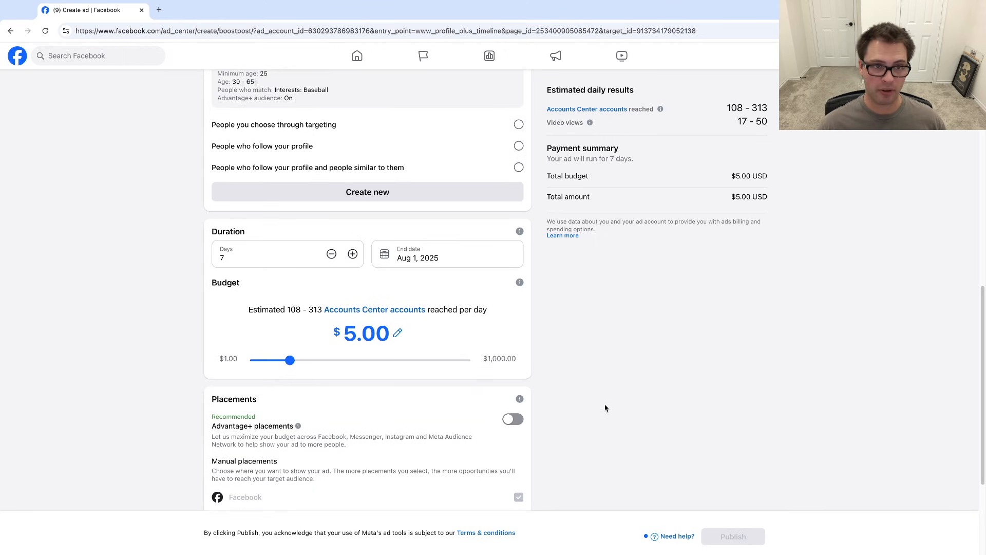
{"action": "scroll", "coordinate": [605, 408], "scroll_direction": "up", "scroll_amount": 10}
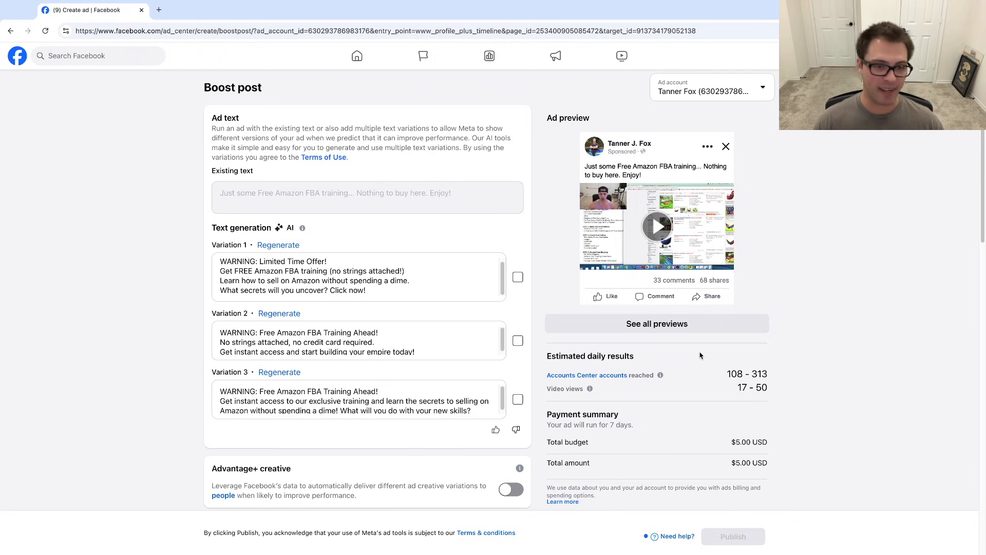
{"action": "scroll", "coordinate": [679, 447], "scroll_direction": "down", "scroll_amount": 10}
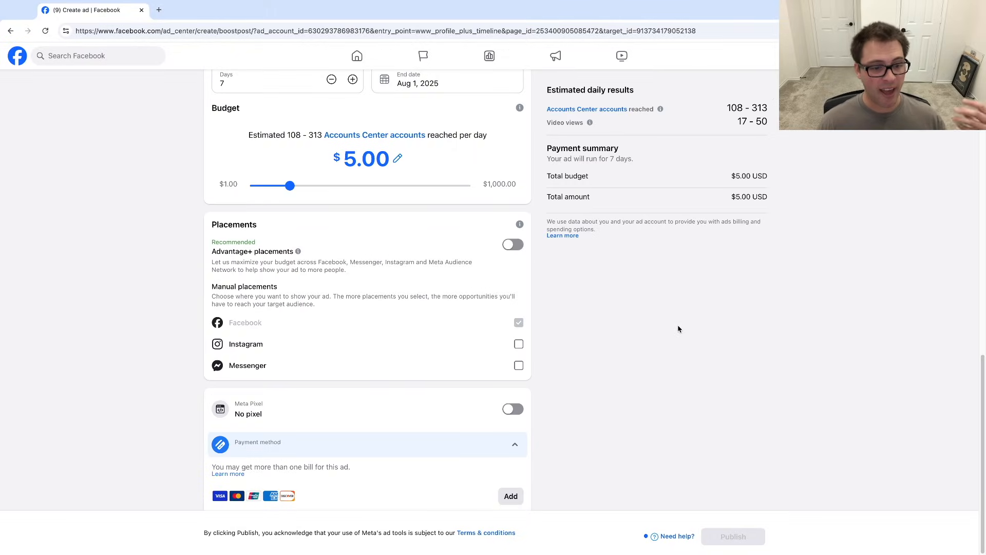